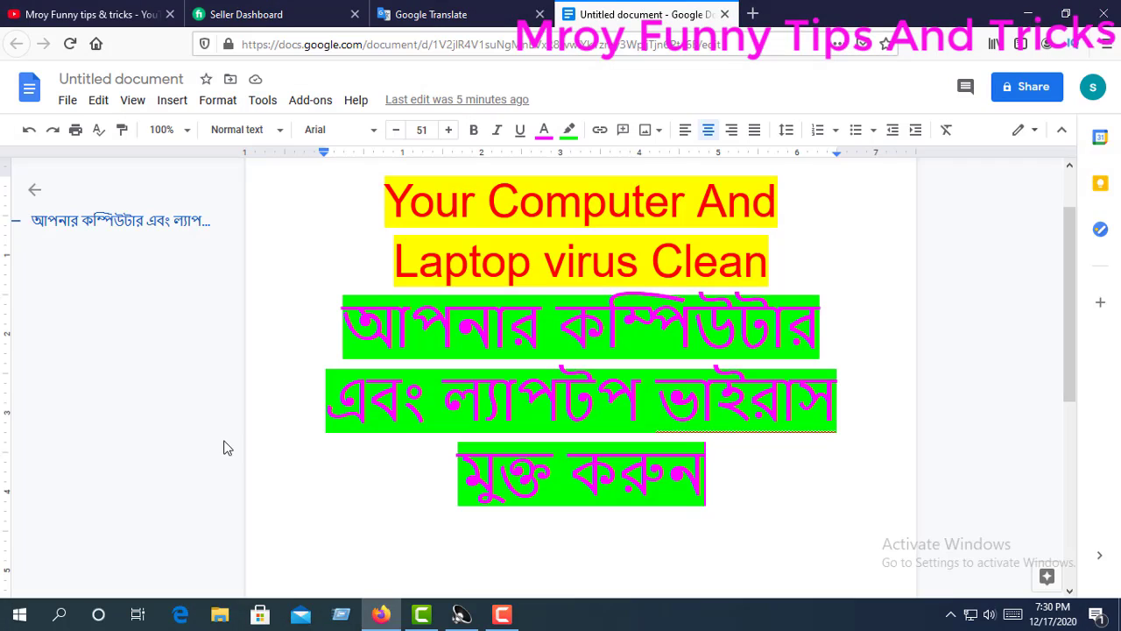
Step: Search Windows for "ba" and open the Background apps system settings
{"action": "left_click", "coordinate": [59, 614]}
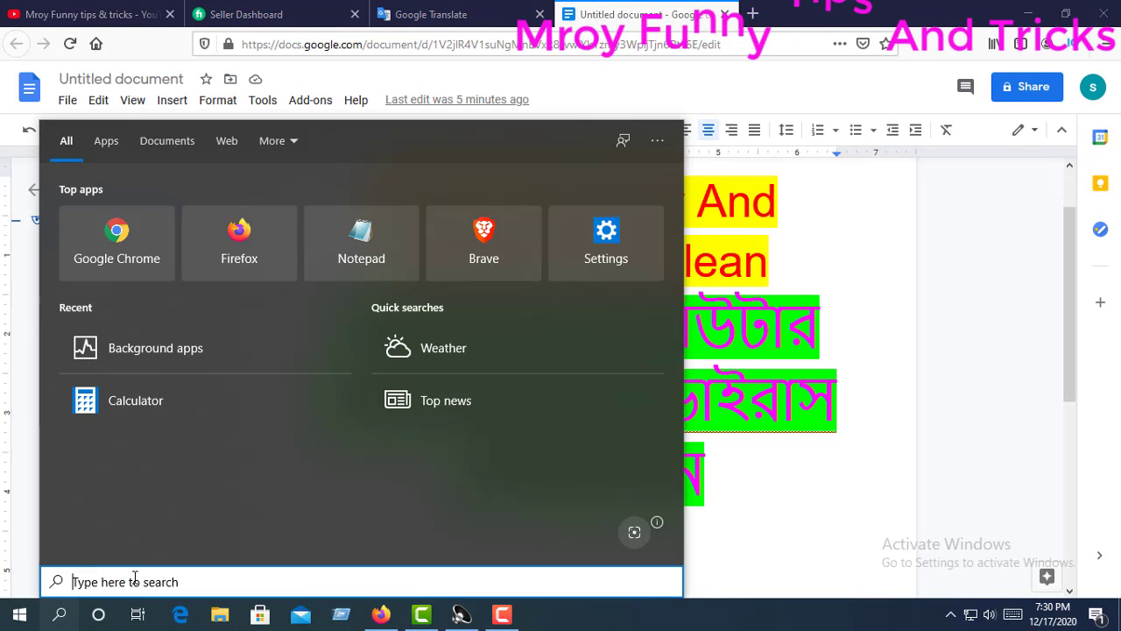
{"action": "type", "text": "ba"}
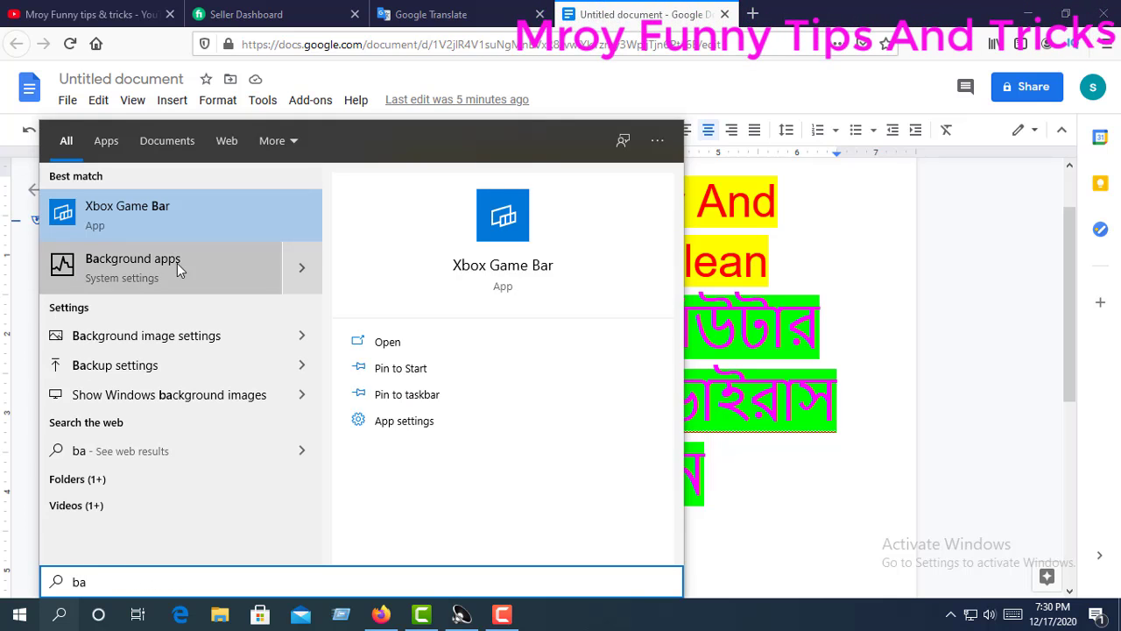
{"action": "left_click", "coordinate": [130, 264]}
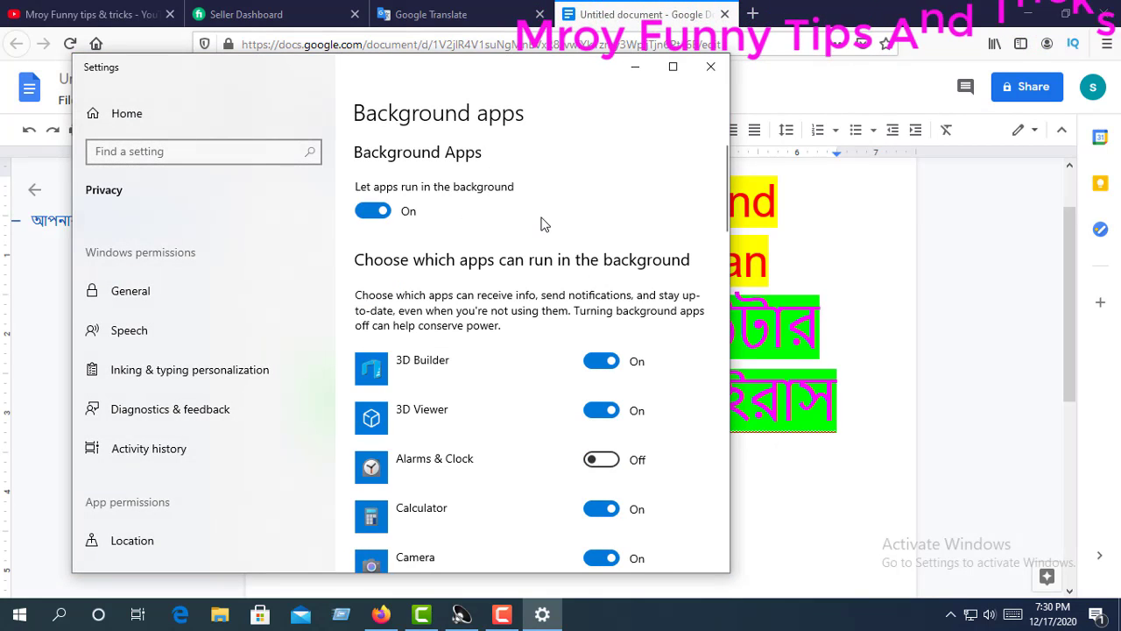
Step: Review the apps allowed to run in the background and turn off "Let apps run in the background"
{"action": "scroll", "coordinate": [541, 225], "scroll_direction": "down", "scroll_amount": 3}
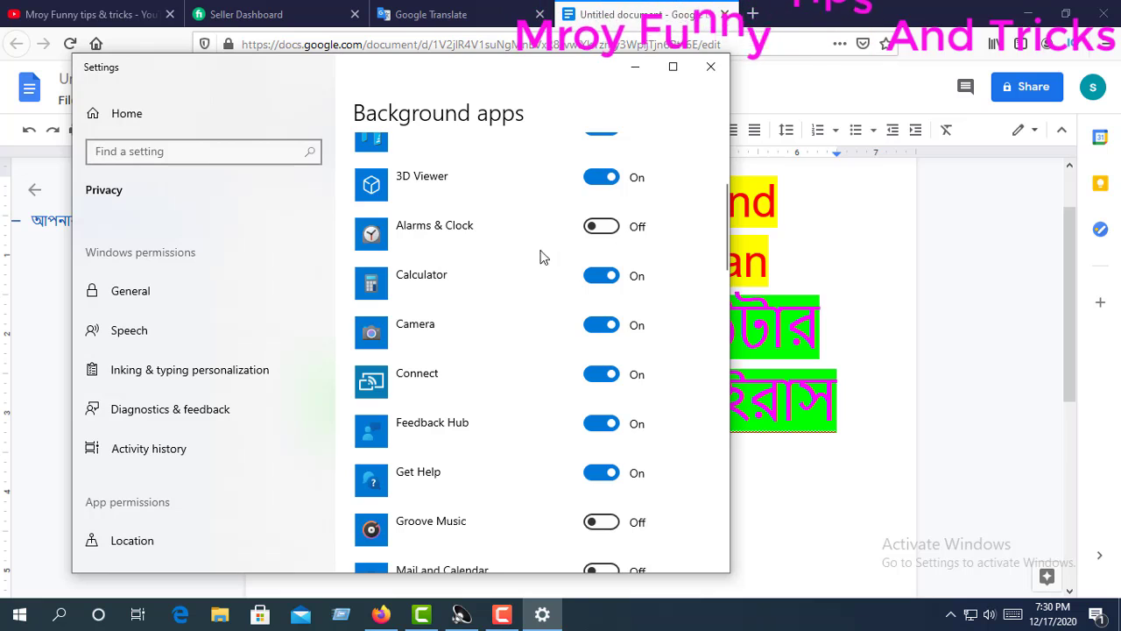
{"action": "scroll", "coordinate": [538, 263], "scroll_direction": "down", "scroll_amount": 7}
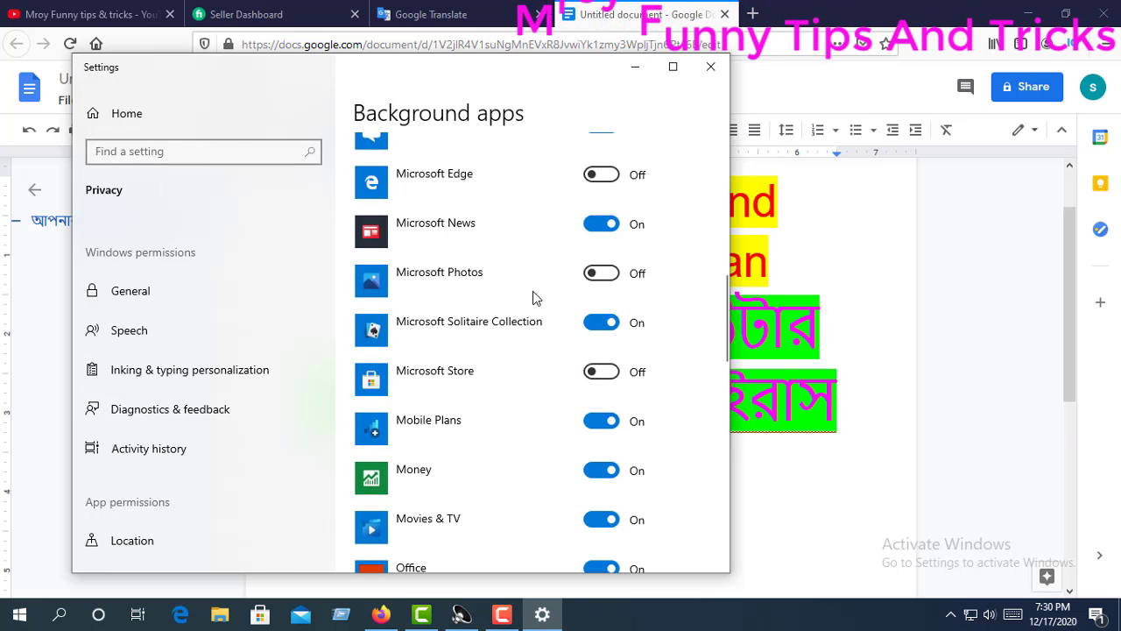
{"action": "scroll", "coordinate": [530, 351], "scroll_direction": "down", "scroll_amount": 10}
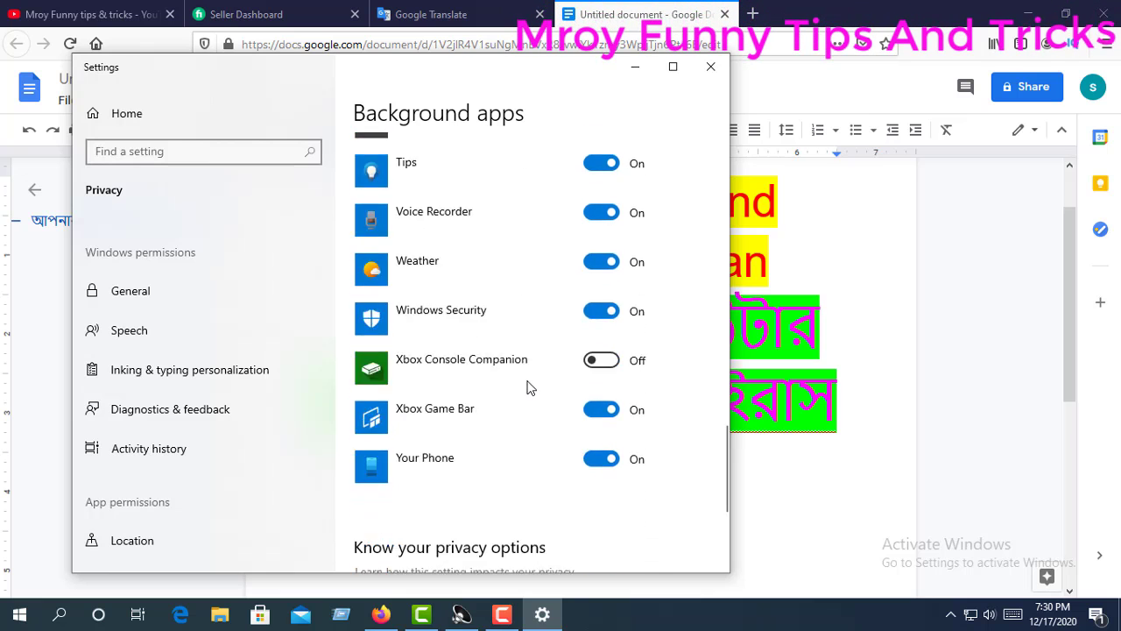
{"action": "scroll", "coordinate": [528, 386], "scroll_direction": "down", "scroll_amount": 2}
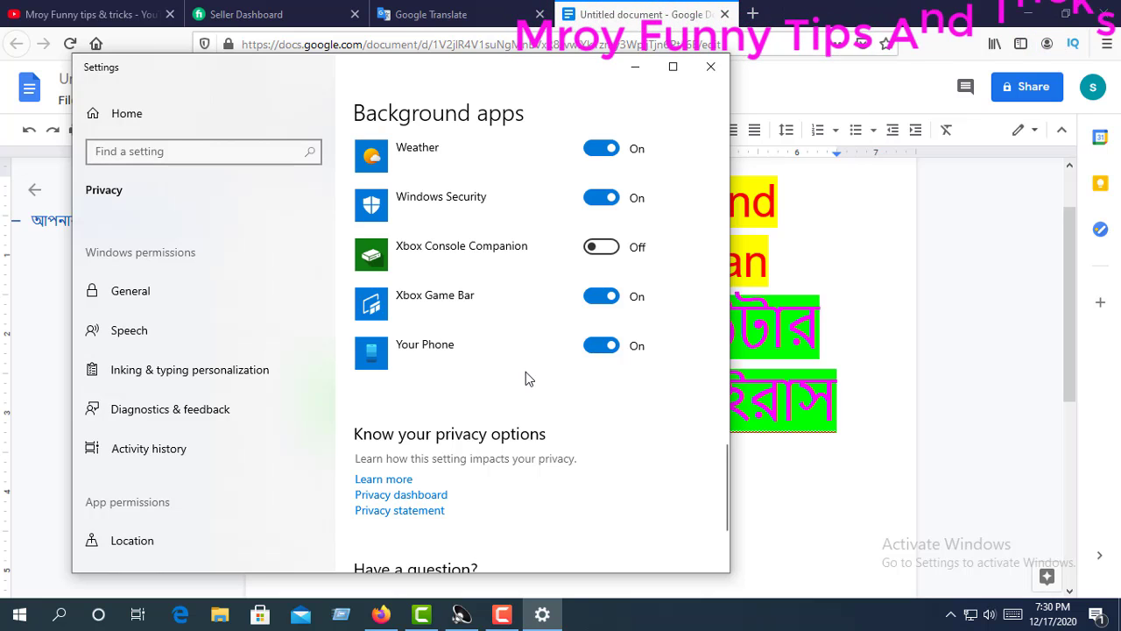
{"action": "scroll", "coordinate": [526, 373], "scroll_direction": "up", "scroll_amount": 20}
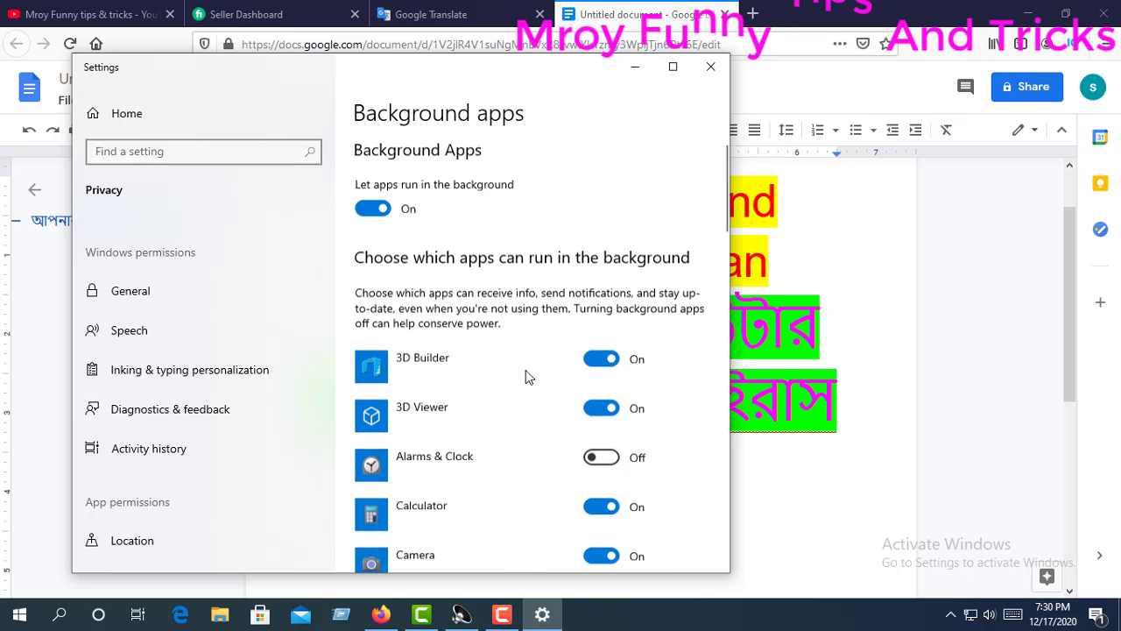
{"action": "left_click", "coordinate": [389, 211]}
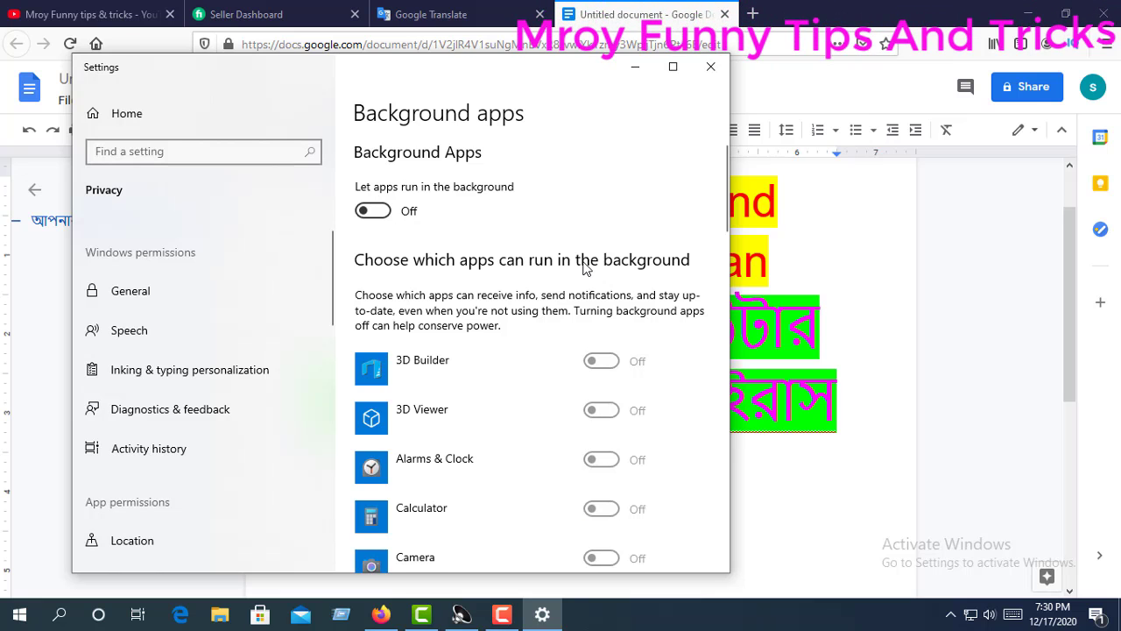
Step: Check the individual app switches in the Background apps list, and close Settings
{"action": "scroll", "coordinate": [586, 267], "scroll_direction": "down", "scroll_amount": 9}
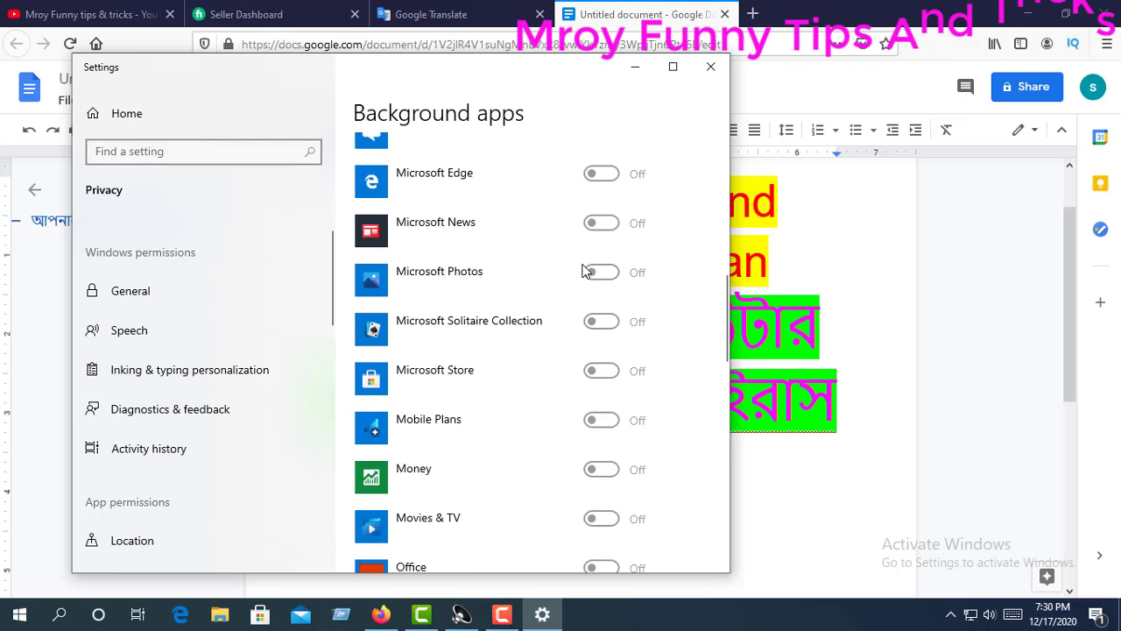
{"action": "scroll", "coordinate": [582, 272], "scroll_direction": "down", "scroll_amount": 3}
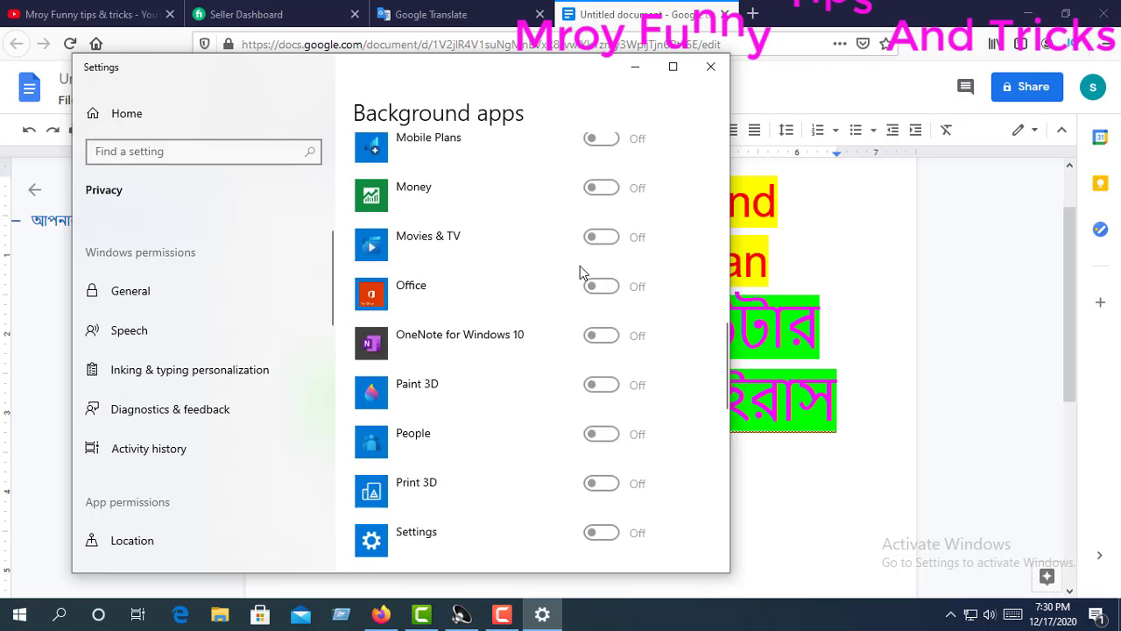
{"action": "scroll", "coordinate": [579, 271], "scroll_direction": "down", "scroll_amount": 4}
{"action": "scroll", "coordinate": [579, 271], "scroll_direction": "up", "scroll_amount": 12}
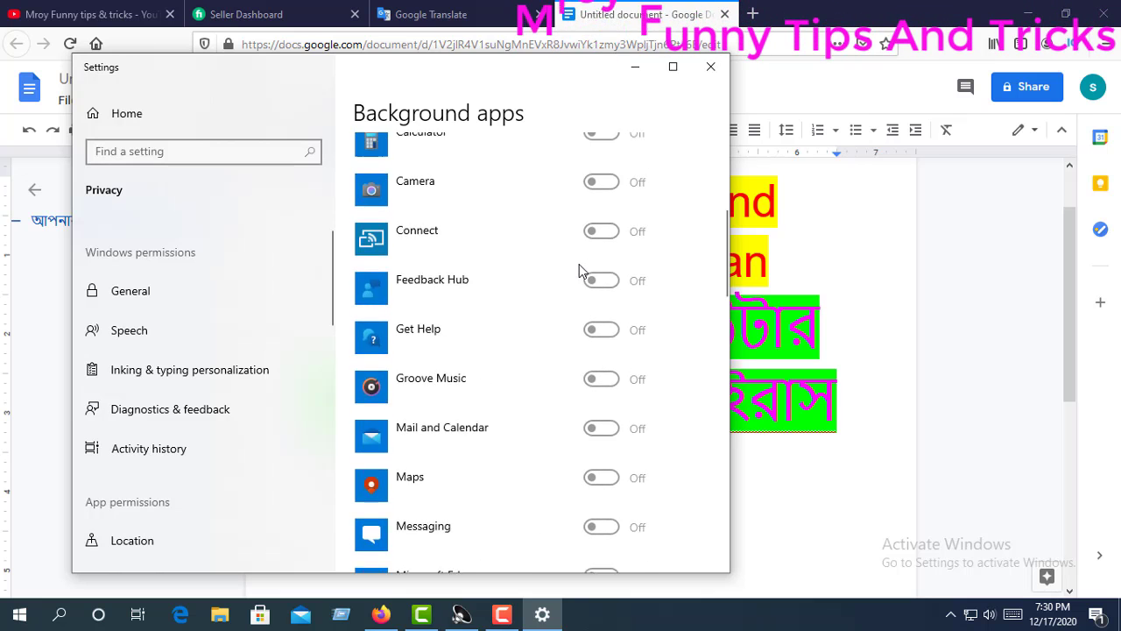
{"action": "scroll", "coordinate": [579, 270], "scroll_direction": "up", "scroll_amount": 3}
{"action": "left_click", "coordinate": [711, 66]}
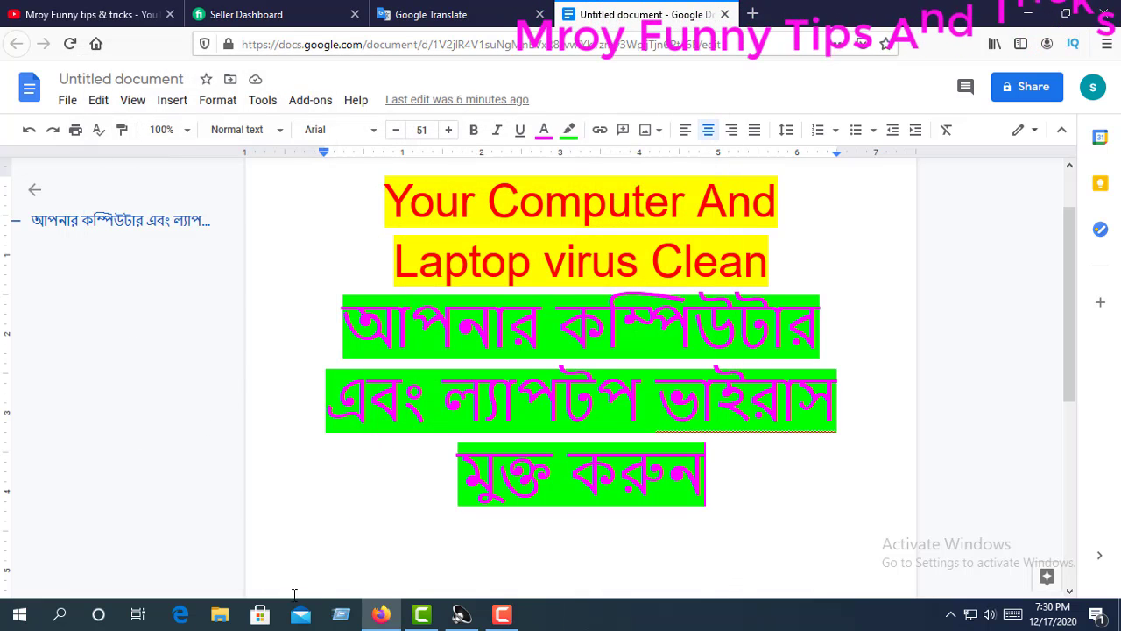
Step: Find the Run app through a Windows search for "run" and execute the tree command with it
{"action": "left_click", "coordinate": [60, 614]}
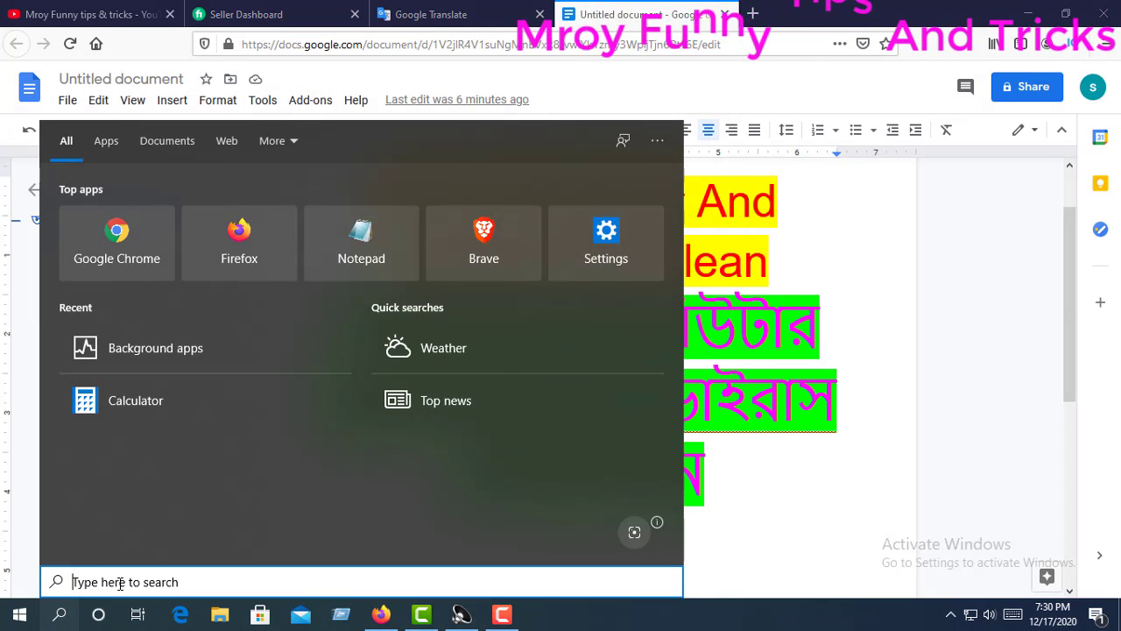
{"action": "type", "text": "r"}
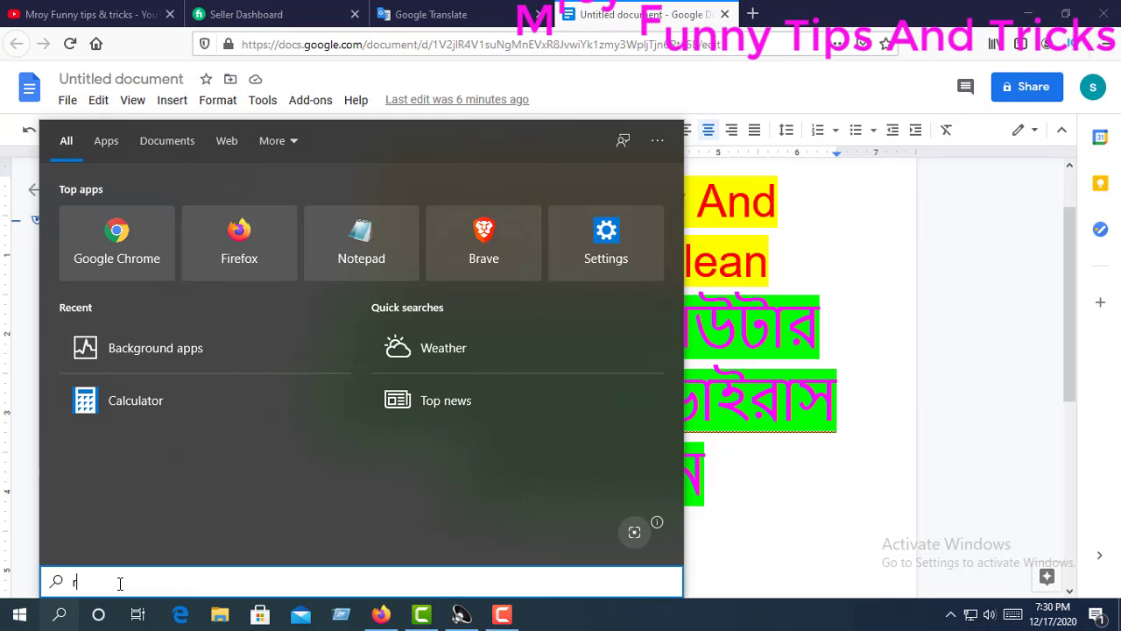
{"action": "type", "text": "un"}
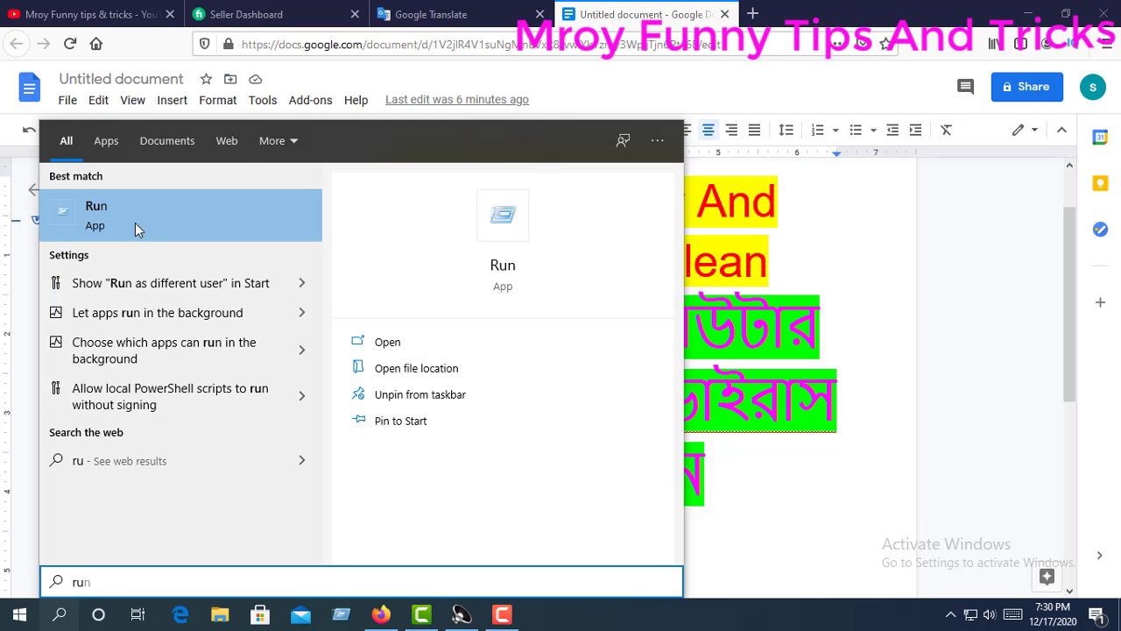
{"action": "left_click", "coordinate": [135, 229]}
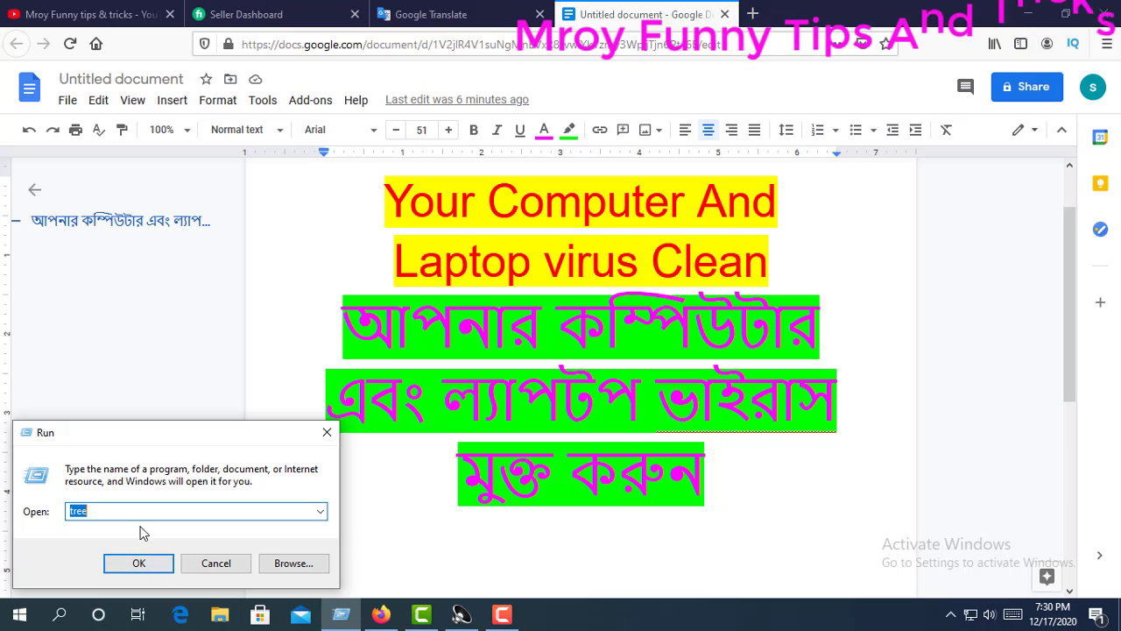
{"action": "scroll", "coordinate": [280, 391], "scroll_direction": "down", "scroll_amount": 1}
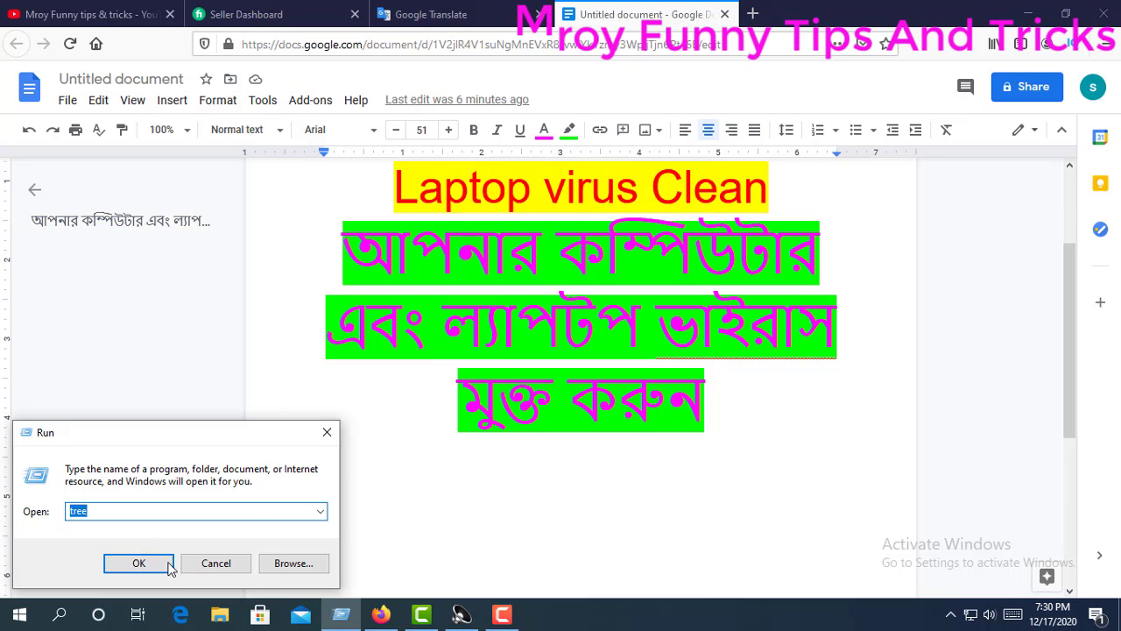
{"action": "left_click", "coordinate": [98, 510]}
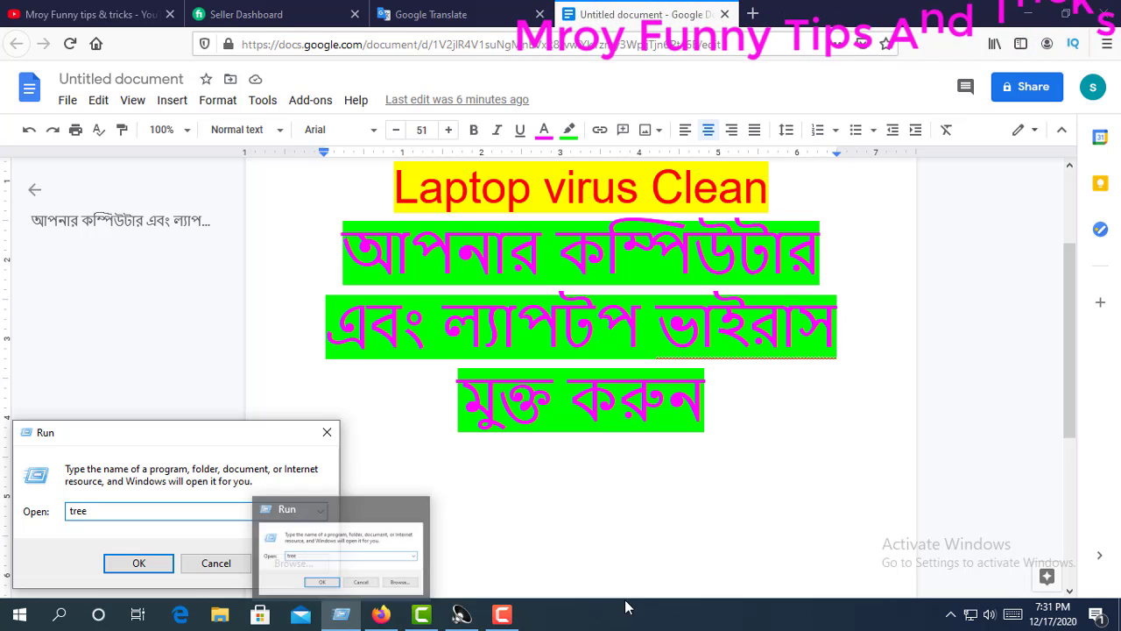
{"action": "mouse_move", "coordinate": [348, 608]}
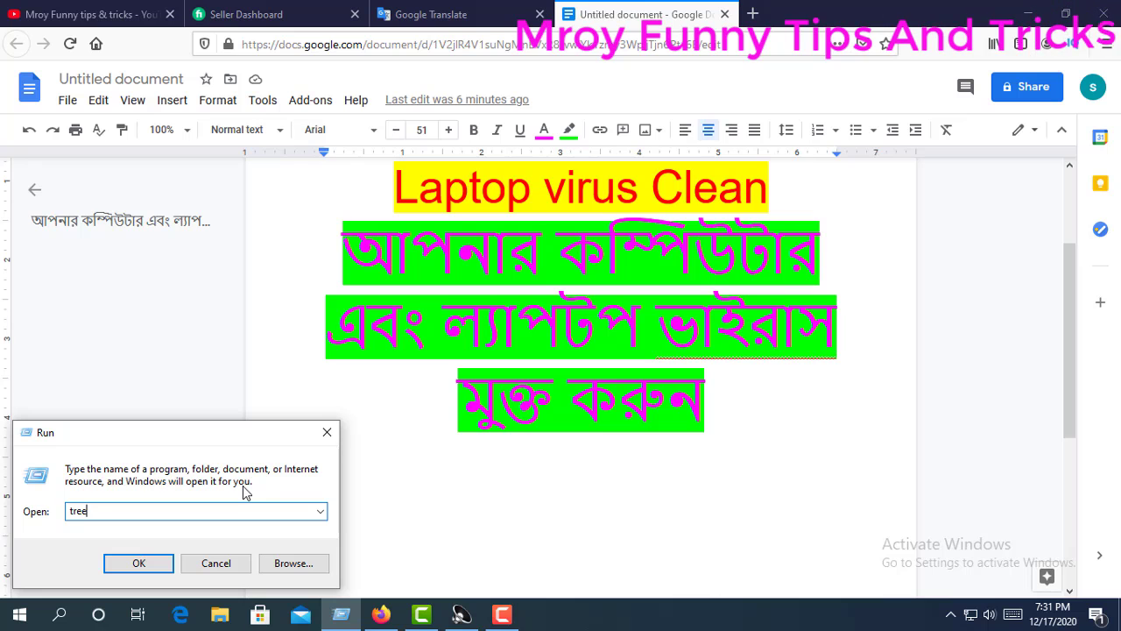
{"action": "left_click", "coordinate": [142, 564]}
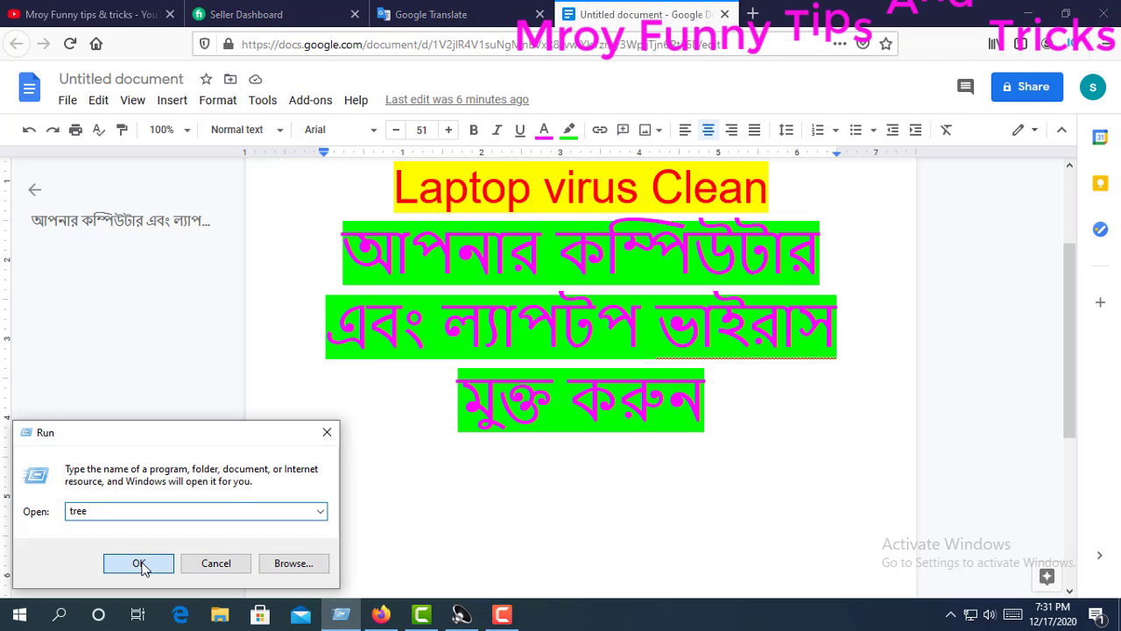
{"action": "left_click", "coordinate": [143, 564]}
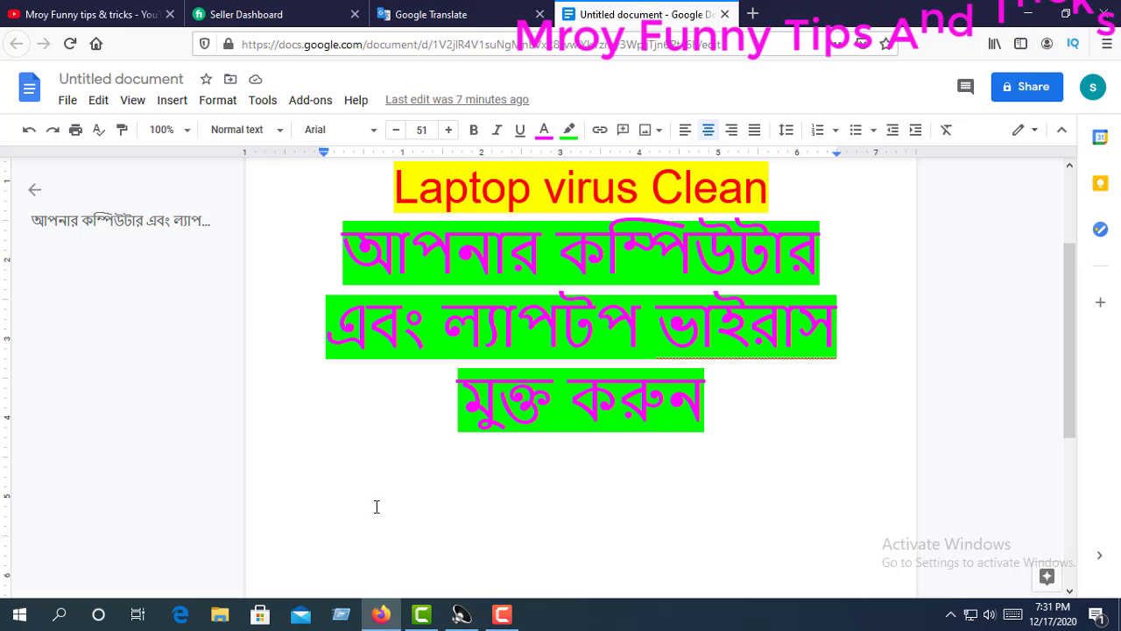
Step: Open the Prefetch folder by running the earlier prefetch command from the Run history
{"action": "key", "text": "super+r"}
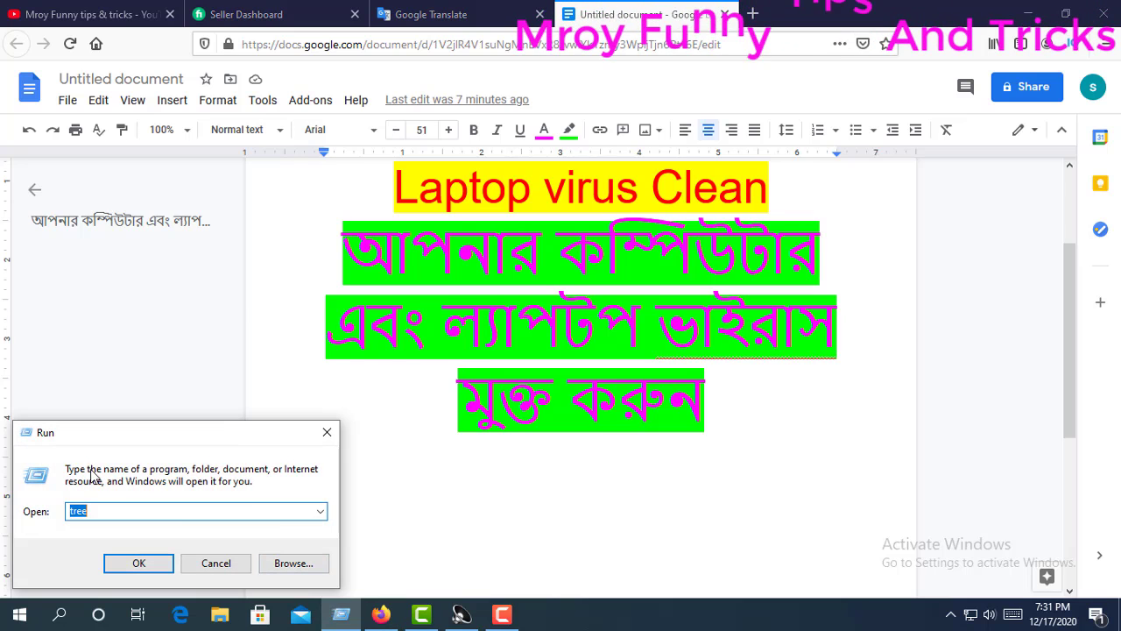
{"action": "left_click", "coordinate": [320, 514]}
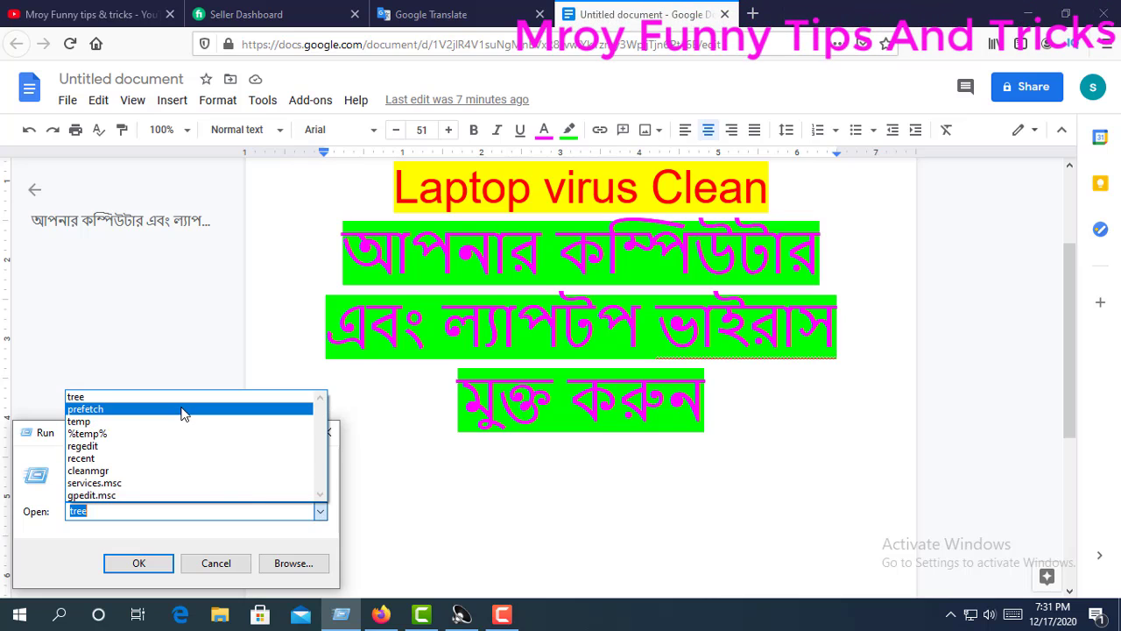
{"action": "left_click", "coordinate": [182, 409]}
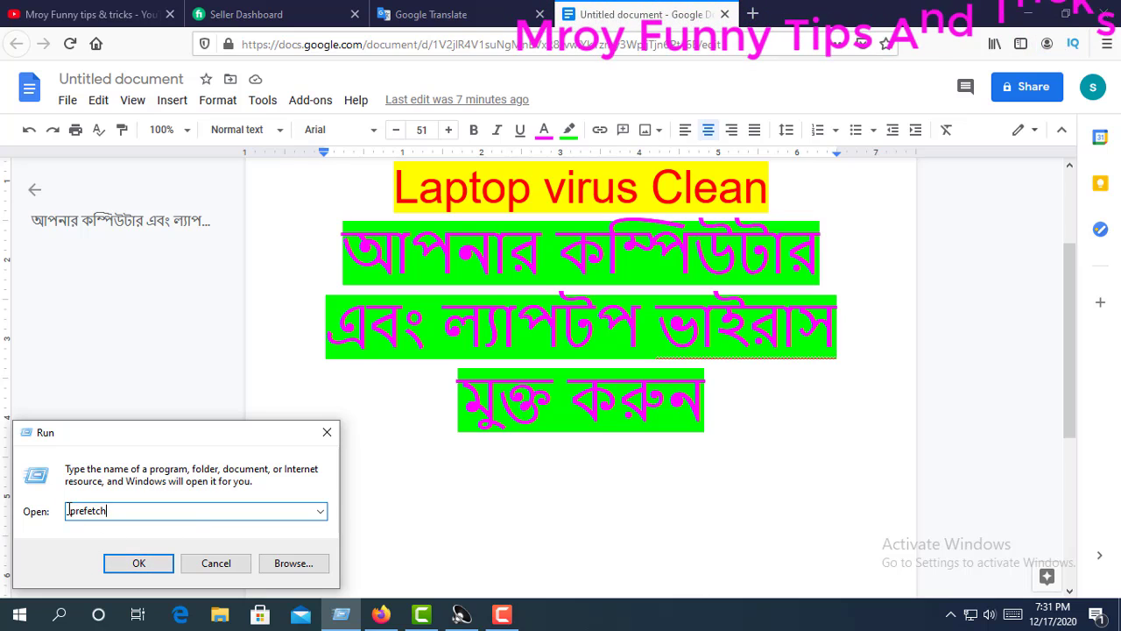
{"action": "left_click", "coordinate": [154, 568]}
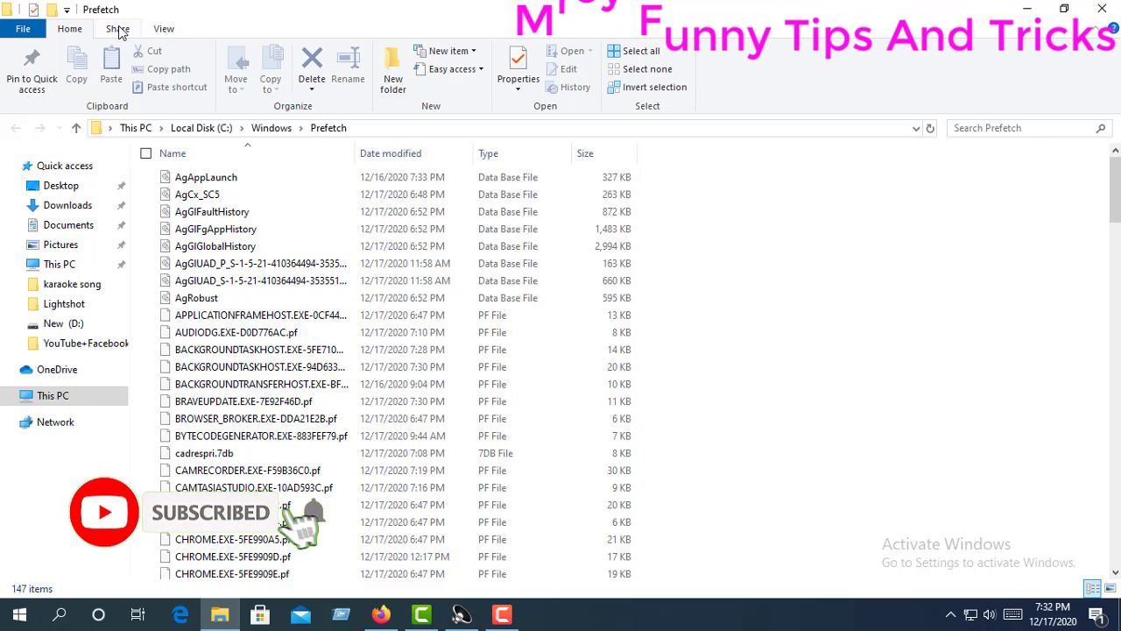
Step: Show file name extensions in the Prefetch folder and delete all of its files
{"action": "left_click", "coordinate": [164, 29]}
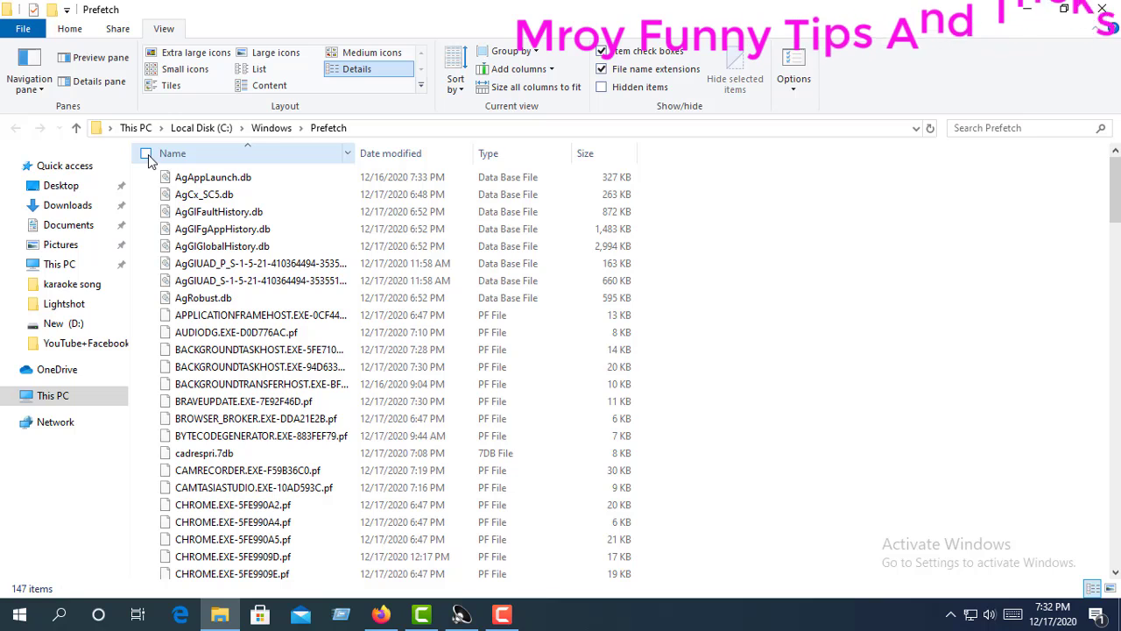
{"action": "left_click", "coordinate": [146, 154]}
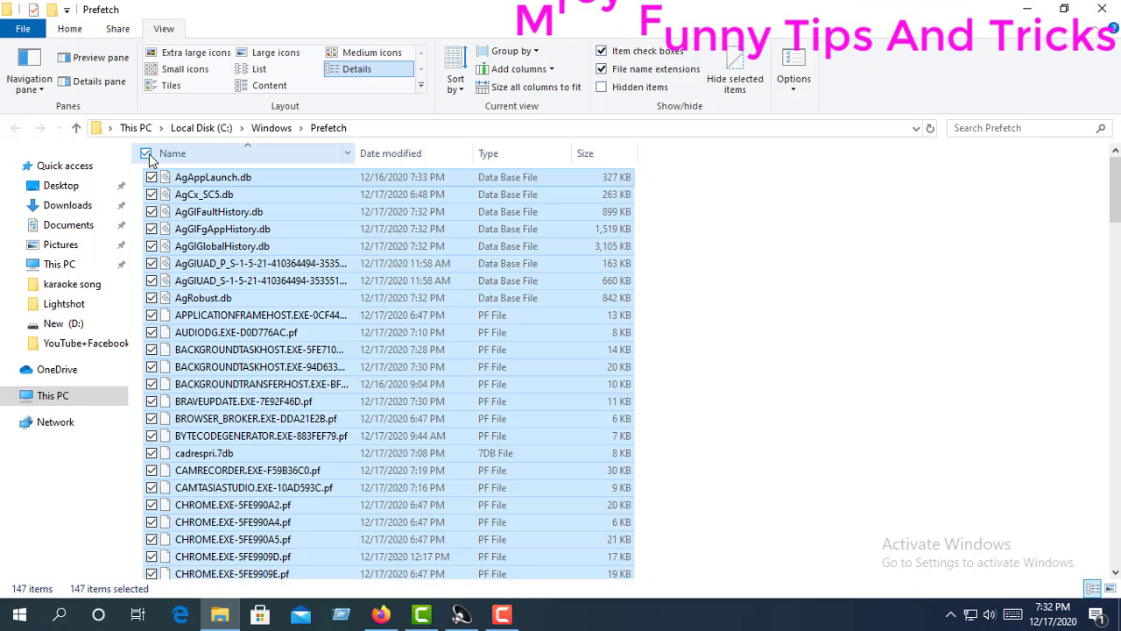
{"action": "left_click", "coordinate": [147, 154]}
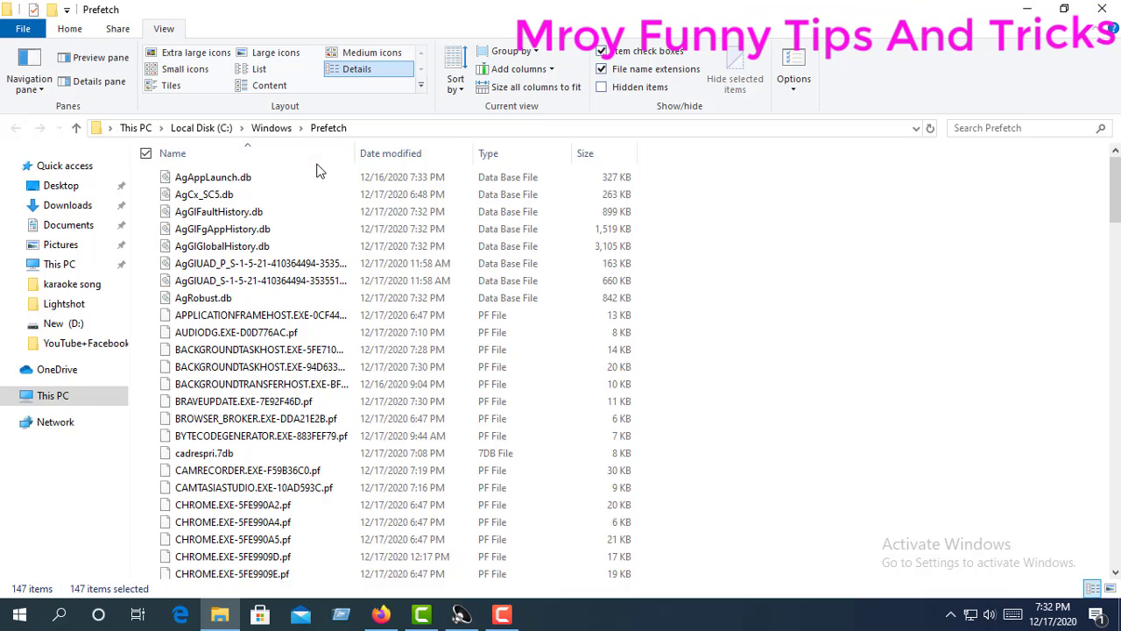
{"action": "key", "text": "ctrl+a"}
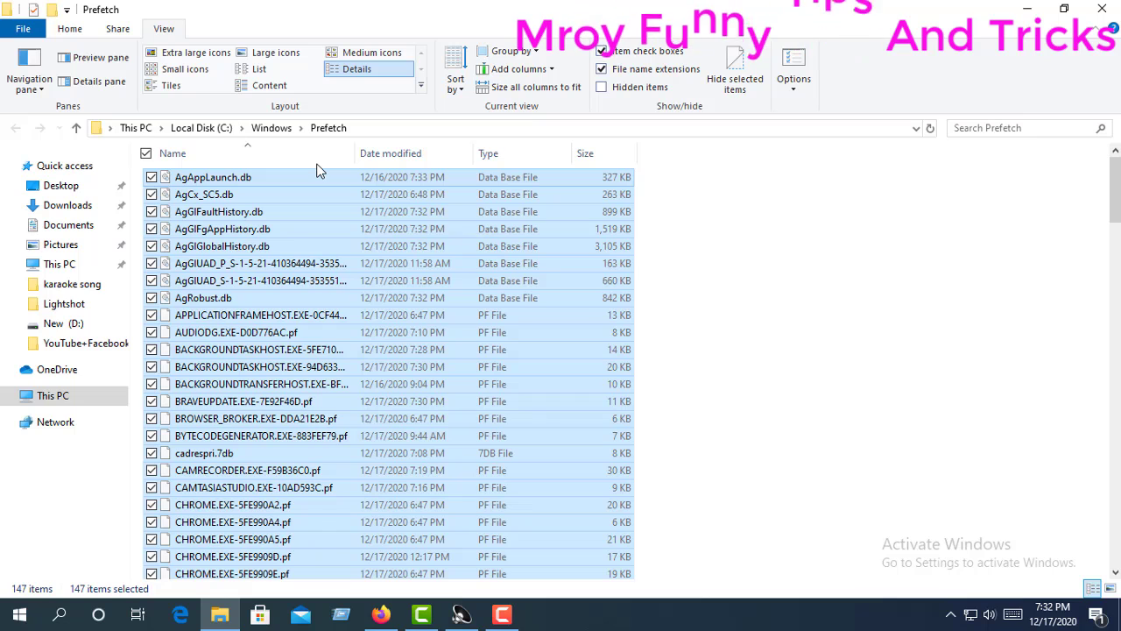
{"action": "key", "text": "Delete"}
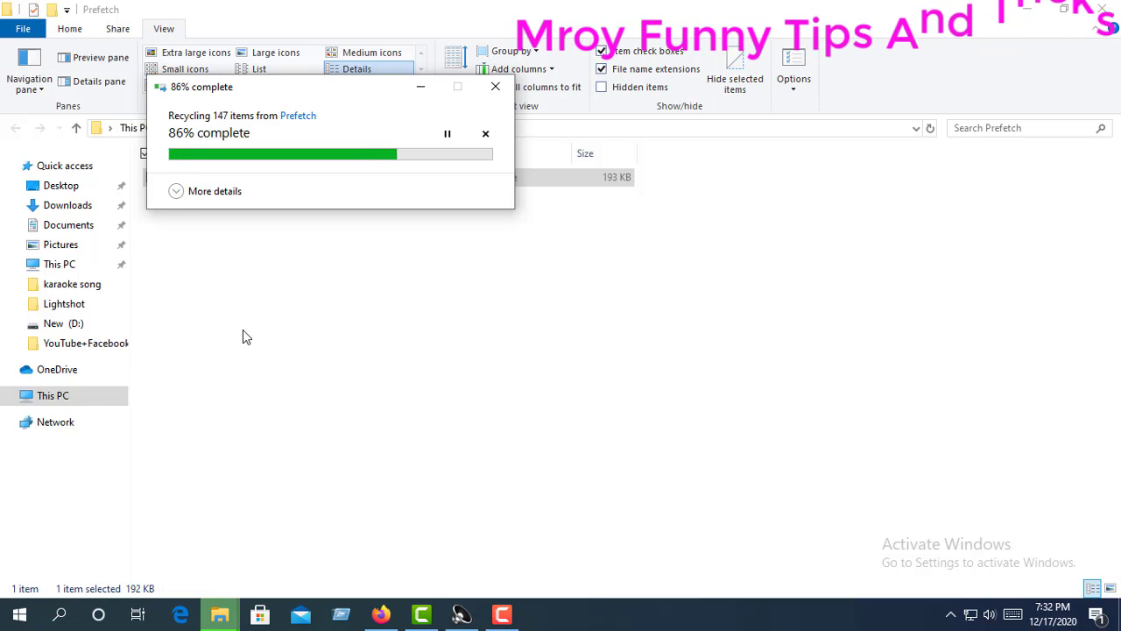
Step: Skip the file in use, applying this to all current items, and close the Prefetch folder window
{"action": "left_click", "coordinate": [173, 227]}
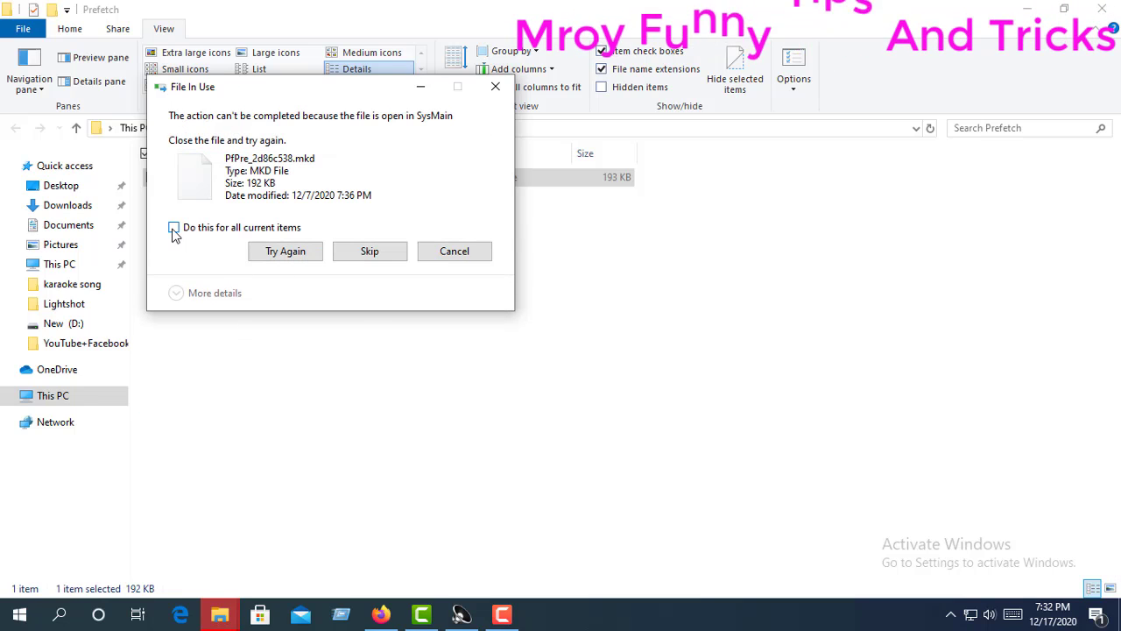
{"action": "left_click", "coordinate": [367, 254]}
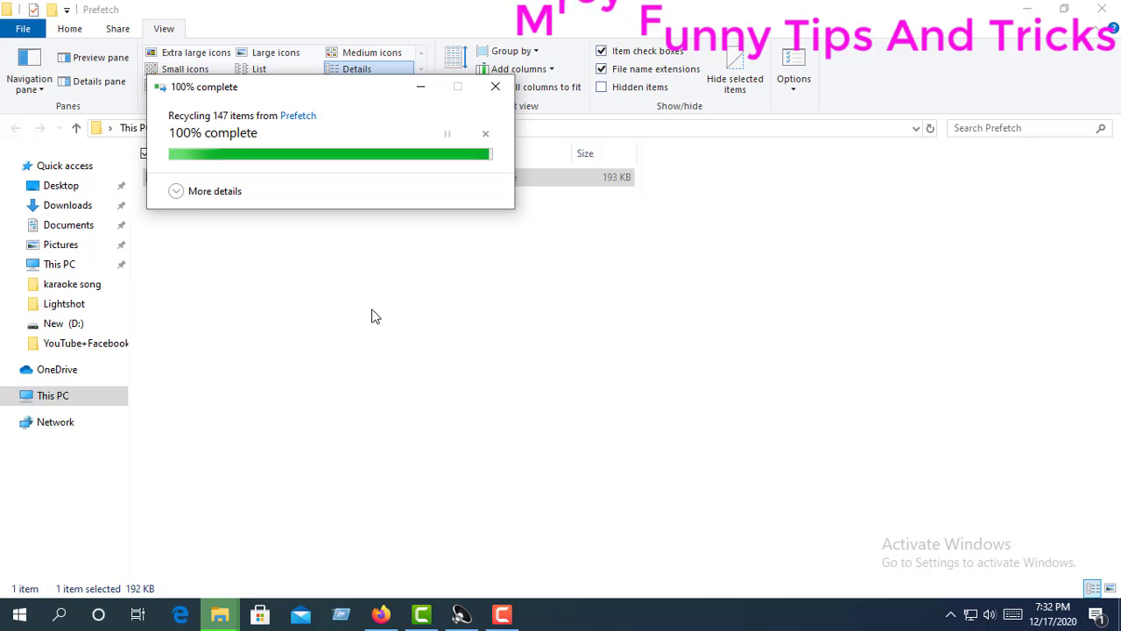
{"action": "left_click", "coordinate": [1116, 10]}
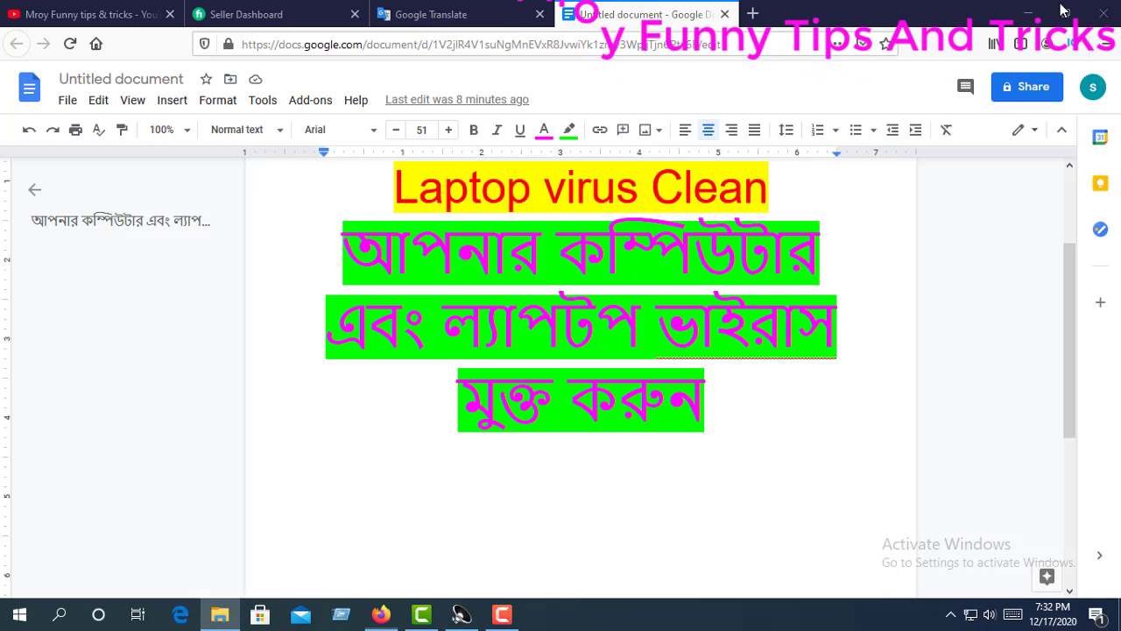
Step: Open the Windows Temp folder by running the earlier temp command from the Run history
{"action": "left_click", "coordinate": [340, 616]}
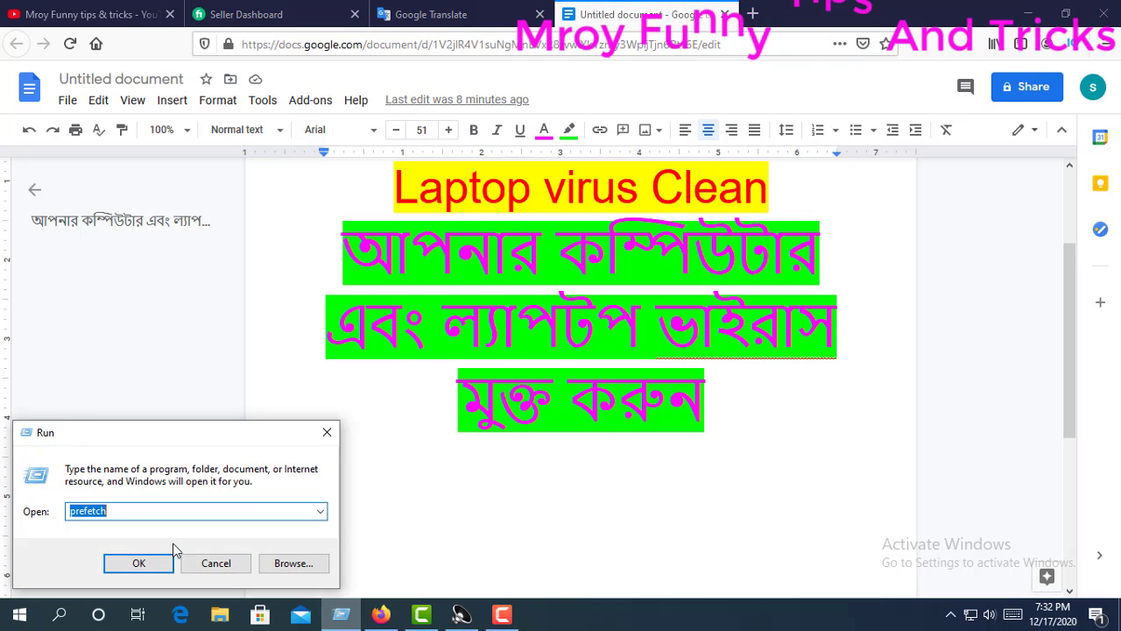
{"action": "left_click", "coordinate": [320, 514]}
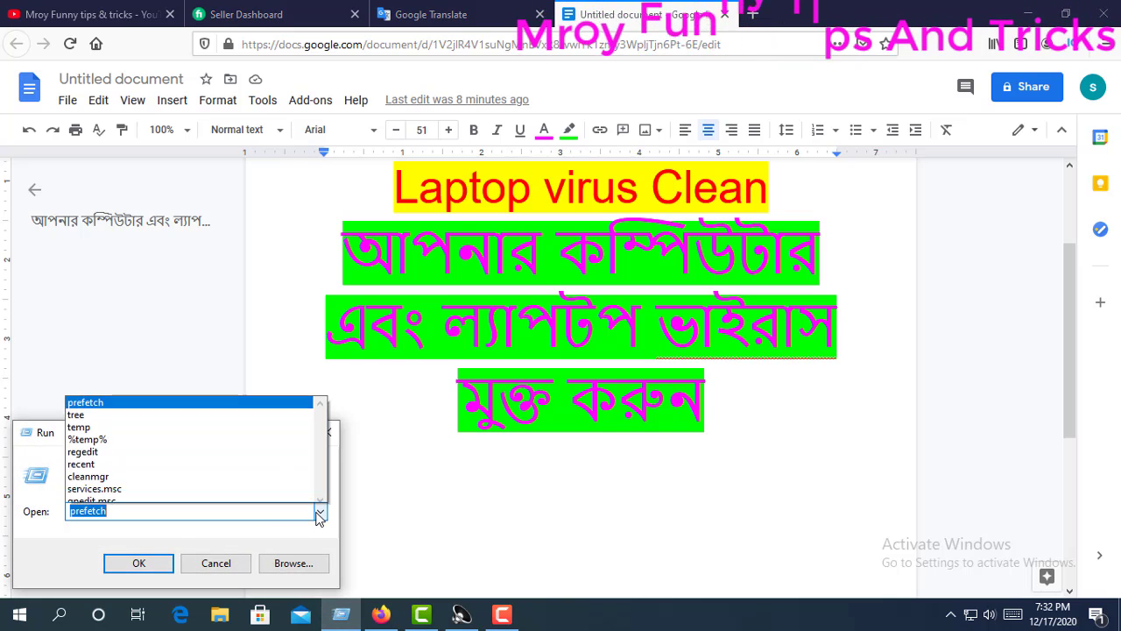
{"action": "left_click", "coordinate": [221, 422]}
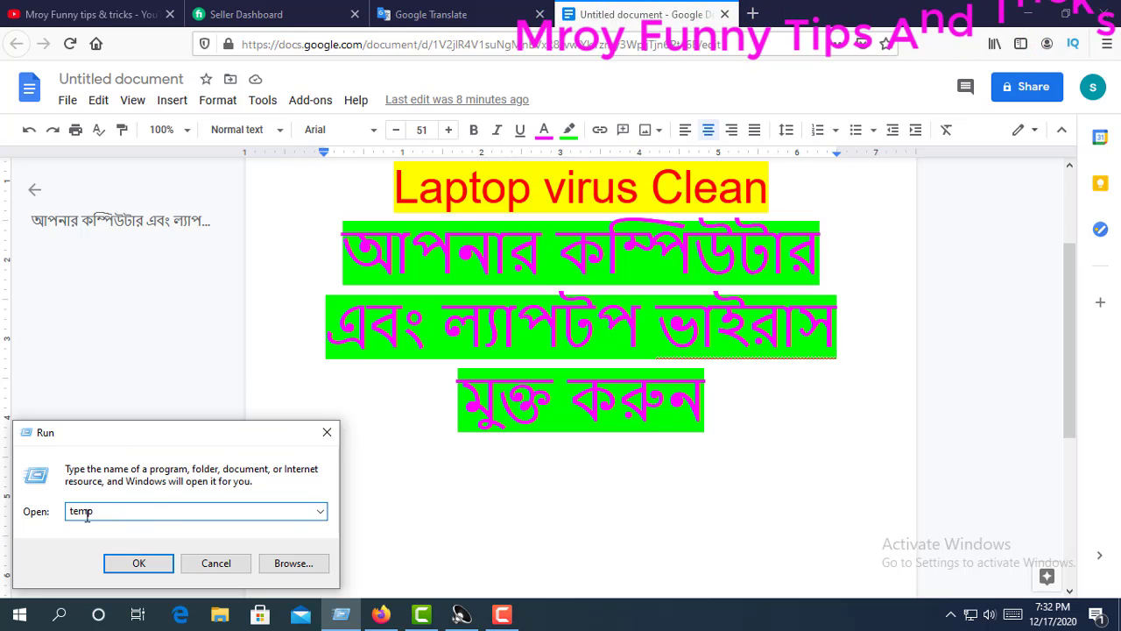
{"action": "left_click", "coordinate": [138, 563]}
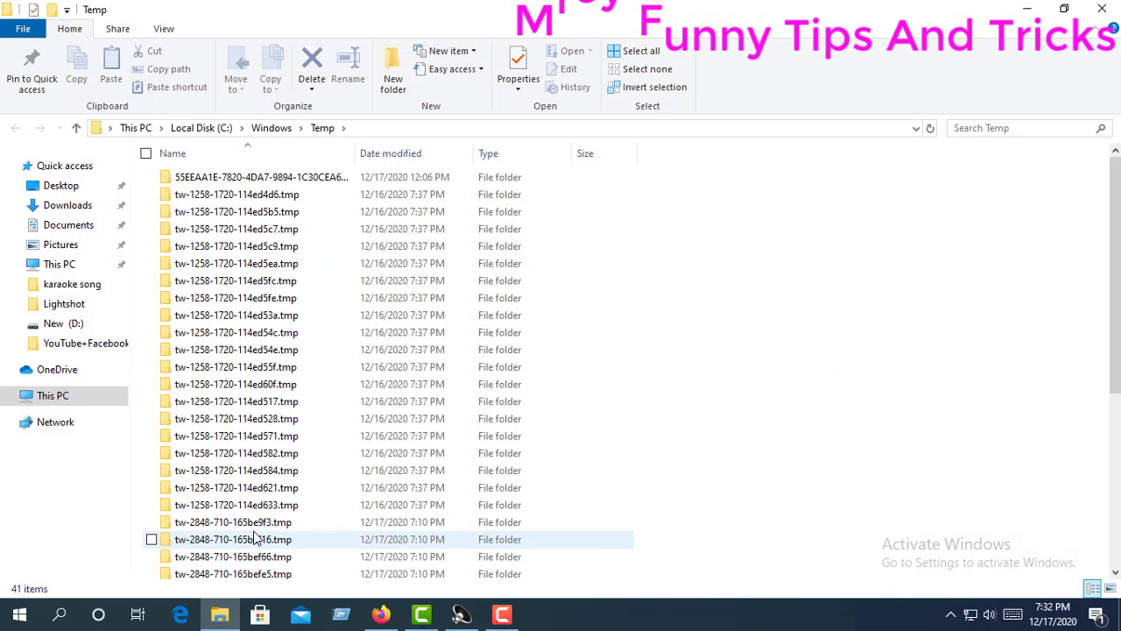
Step: Delete all items in the Windows Temp folder and close its window
{"action": "left_click", "coordinate": [146, 153]}
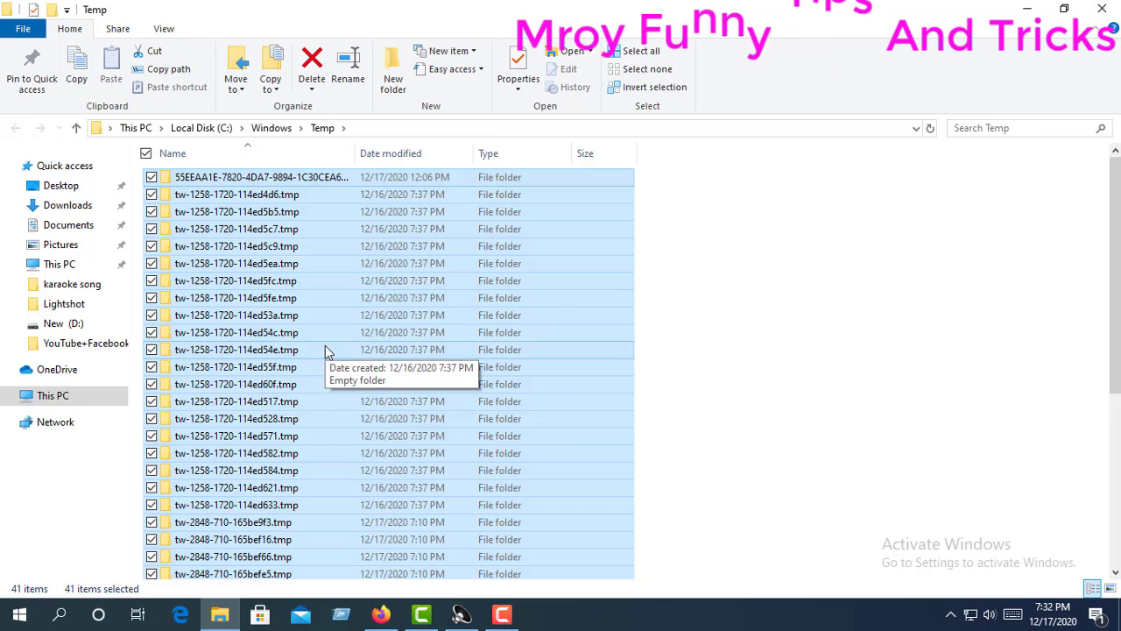
{"action": "key", "text": "Delete"}
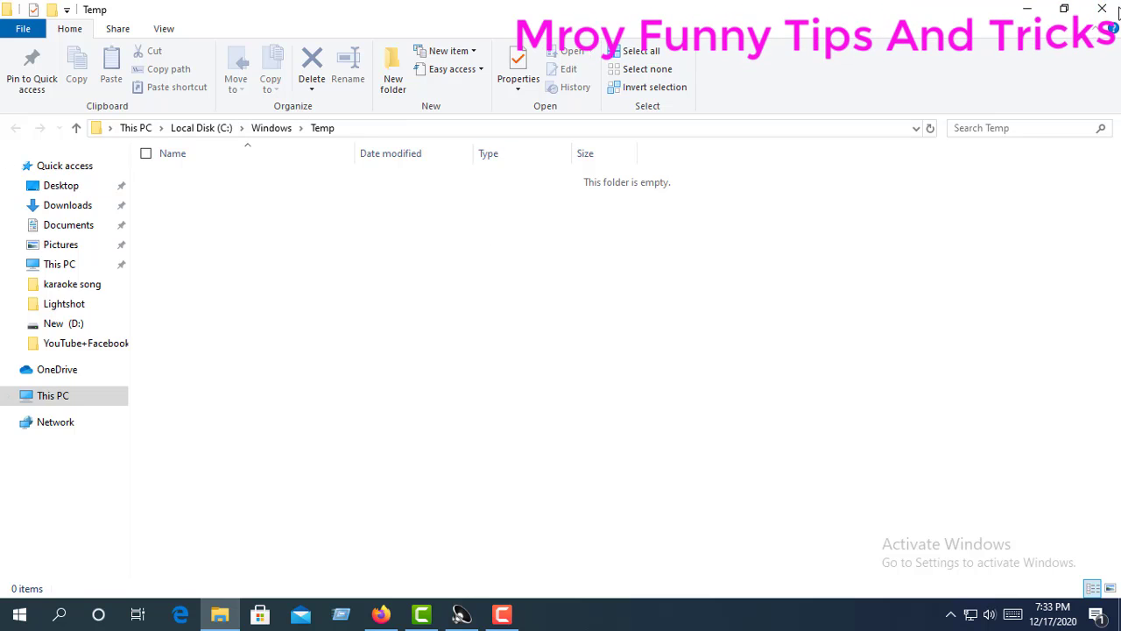
{"action": "left_click", "coordinate": [1102, 9]}
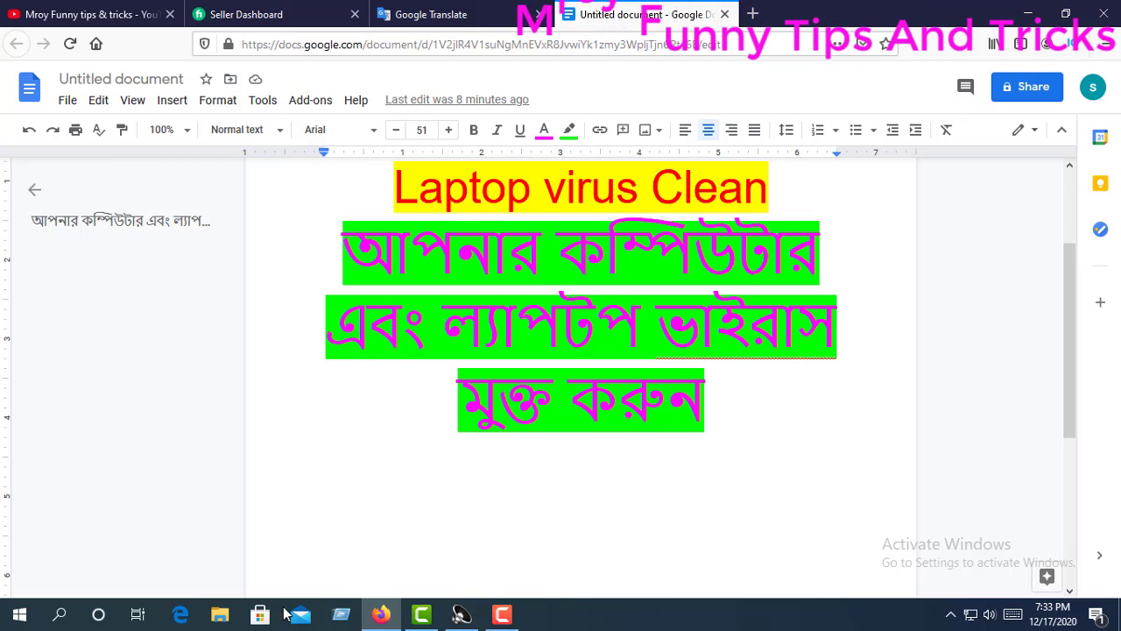
Step: Open the user's local Temp folder by running the earlier %temp% command from the Run history
{"action": "key", "text": "super+r"}
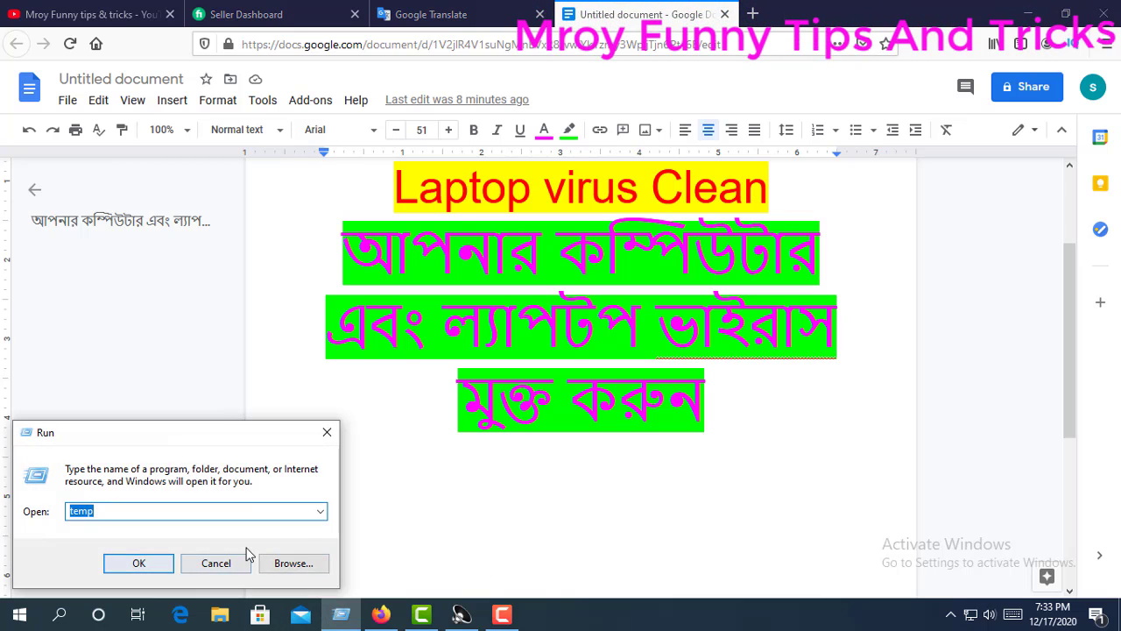
{"action": "left_click", "coordinate": [324, 516]}
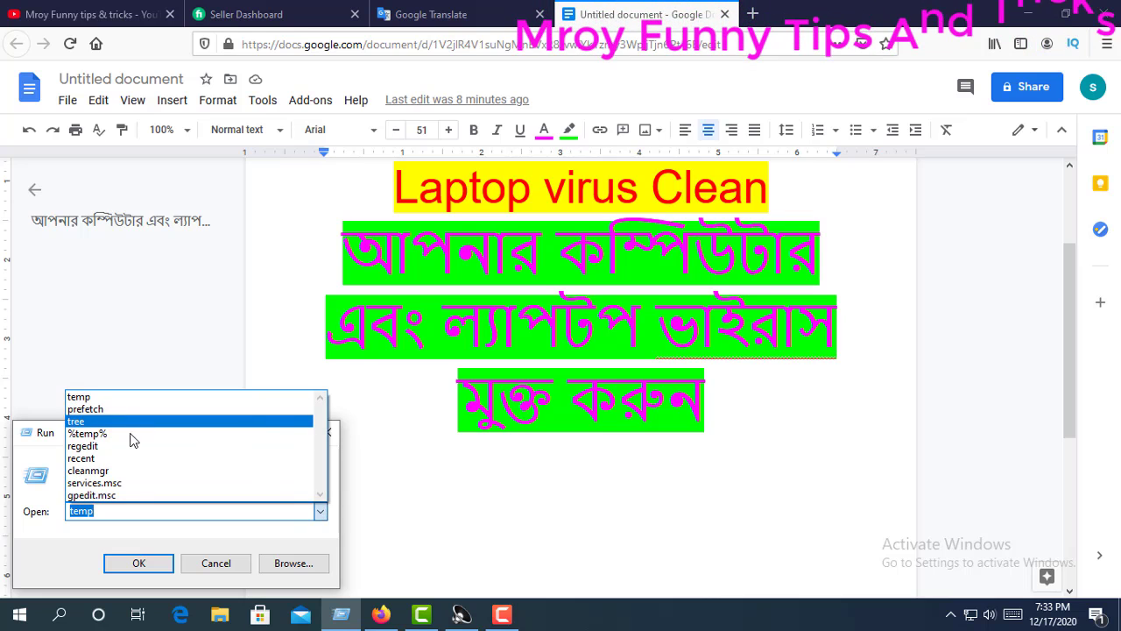
{"action": "left_click", "coordinate": [133, 439]}
{"action": "left_click", "coordinate": [163, 513]}
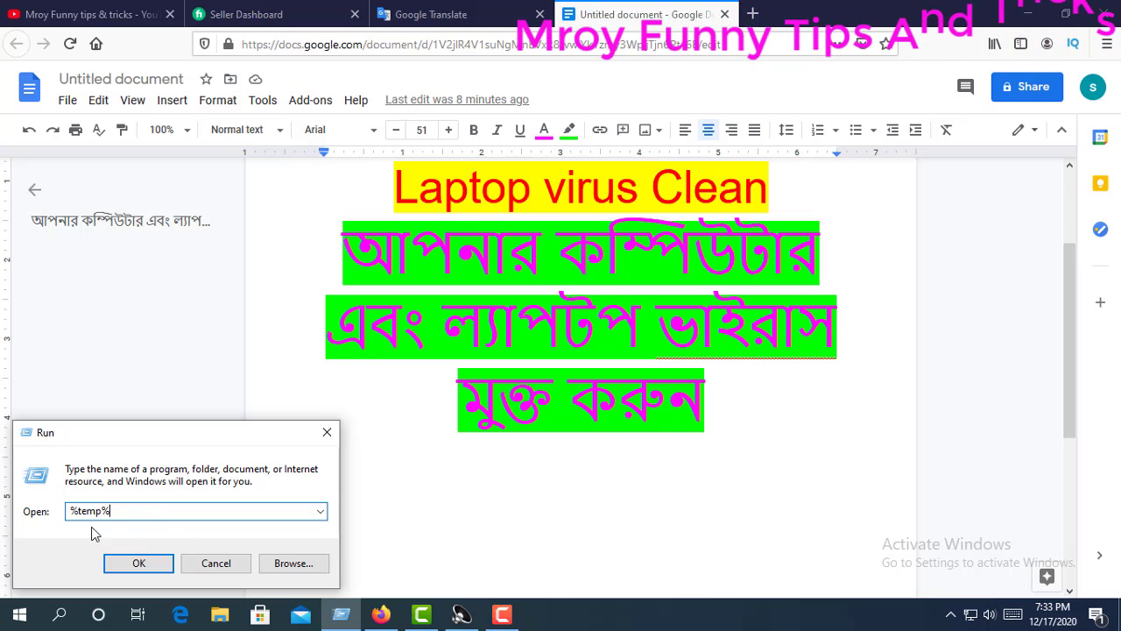
{"action": "left_click", "coordinate": [138, 565]}
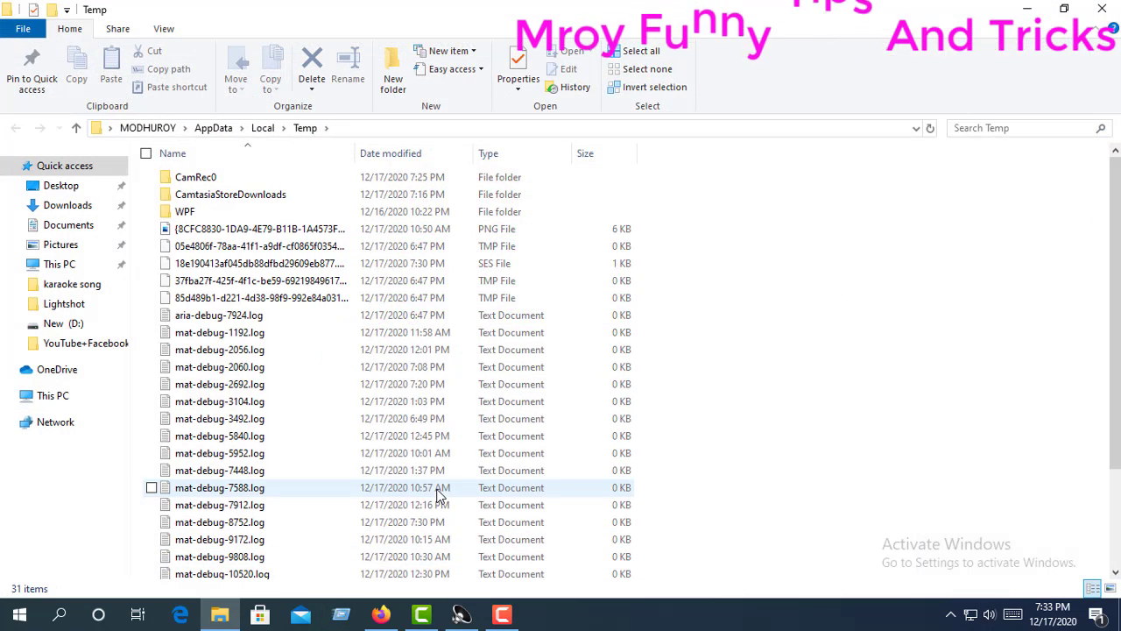
Step: Delete everything in the local Temp folder, skipping all current items in use, and close the folder window
{"action": "left_click", "coordinate": [146, 153]}
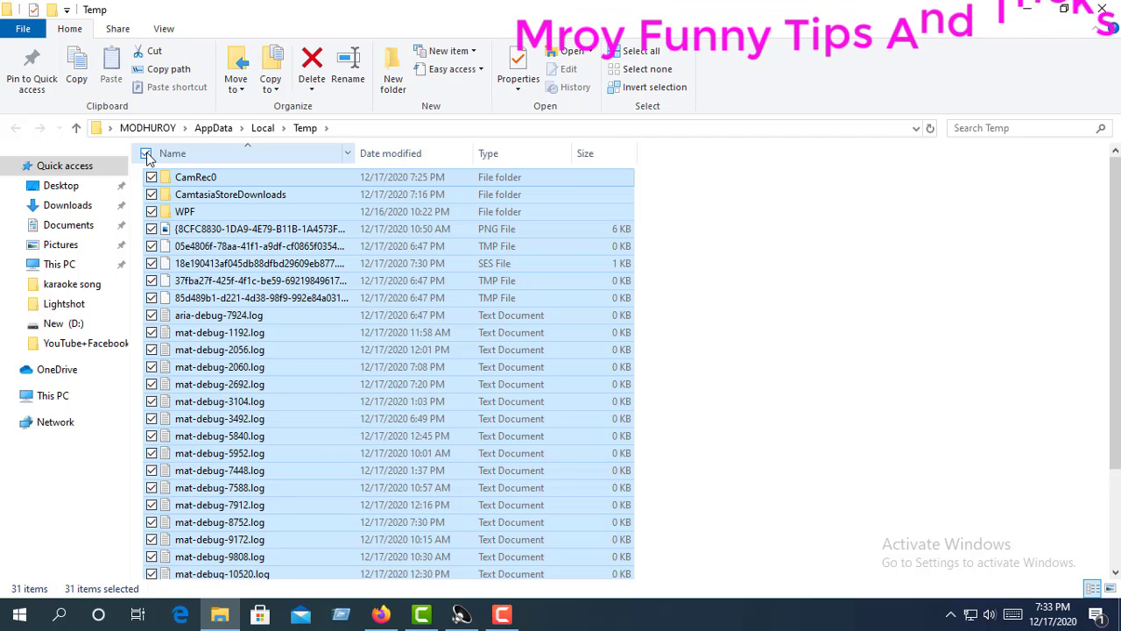
{"action": "key", "text": "Delete"}
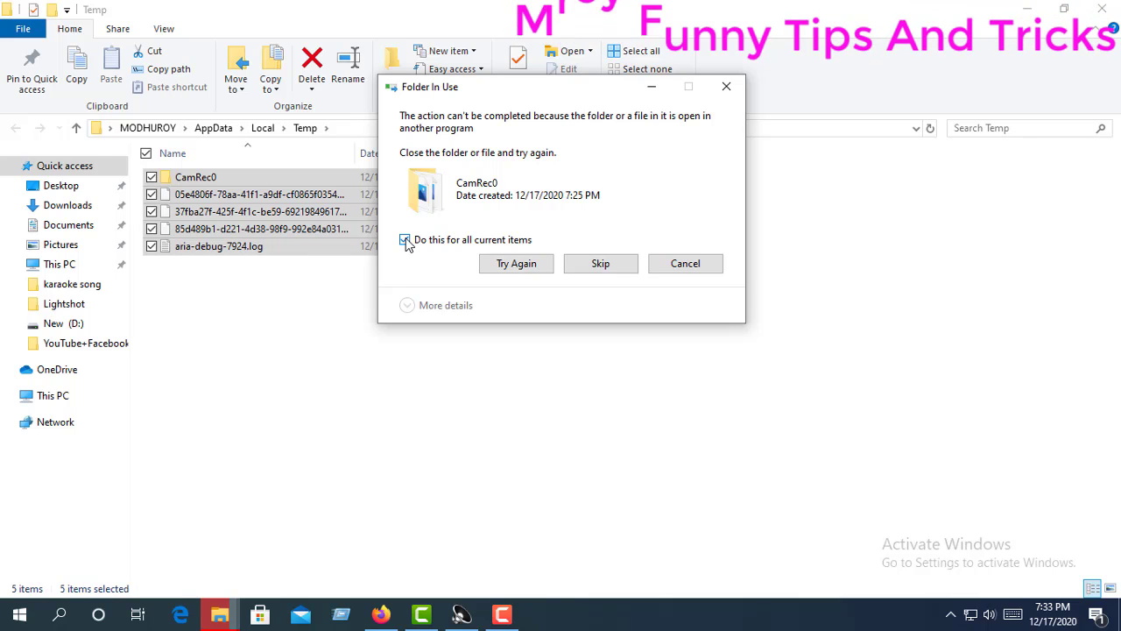
{"action": "left_click", "coordinate": [615, 265]}
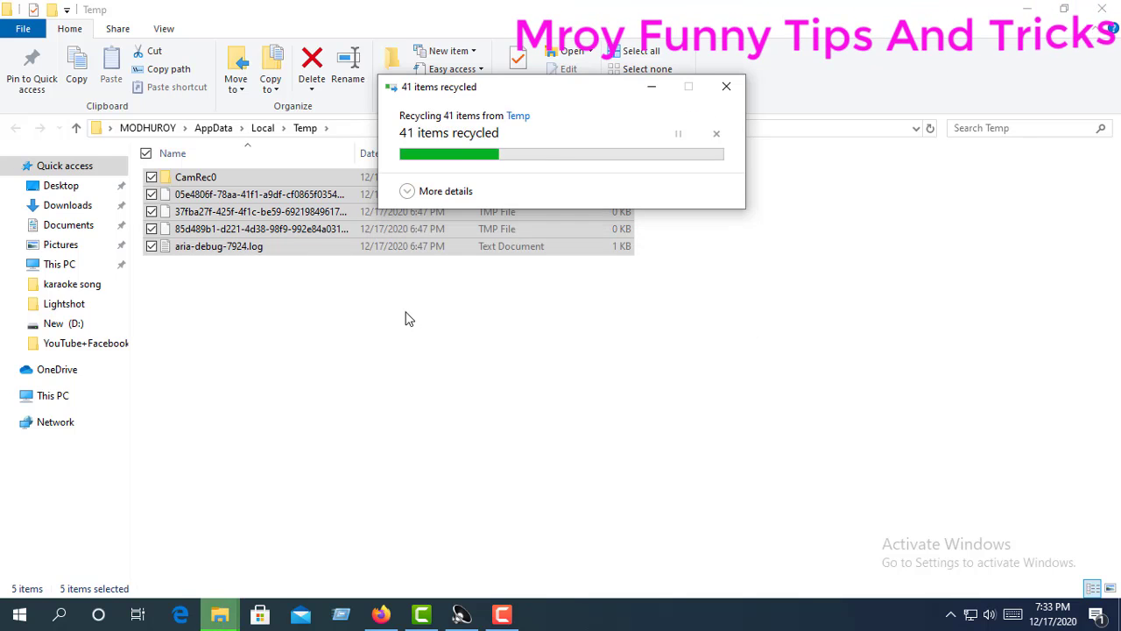
{"action": "left_click", "coordinate": [324, 309]}
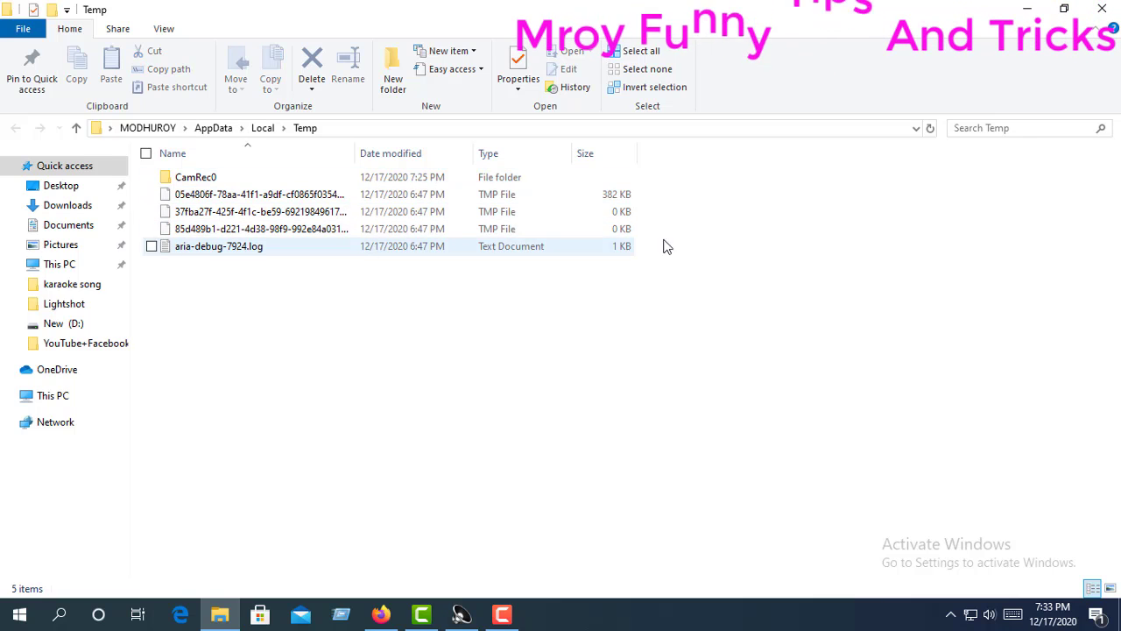
{"action": "left_click", "coordinate": [1106, 10]}
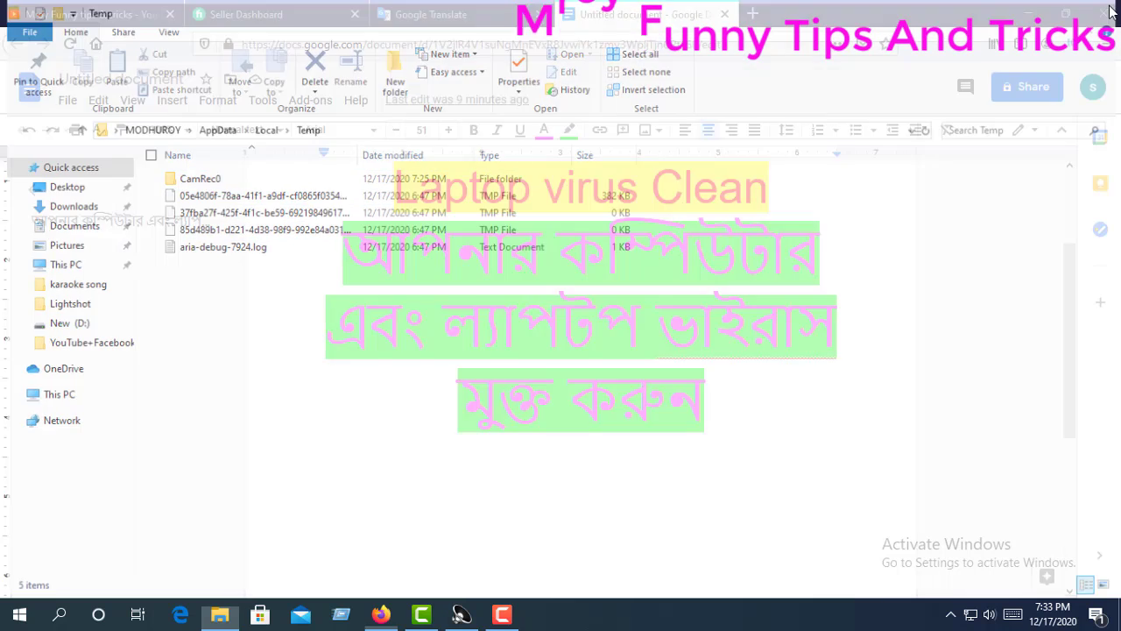
Step: Open the Registry Editor by running the earlier regedit command from the Run history, and close it again
{"action": "left_click", "coordinate": [342, 618]}
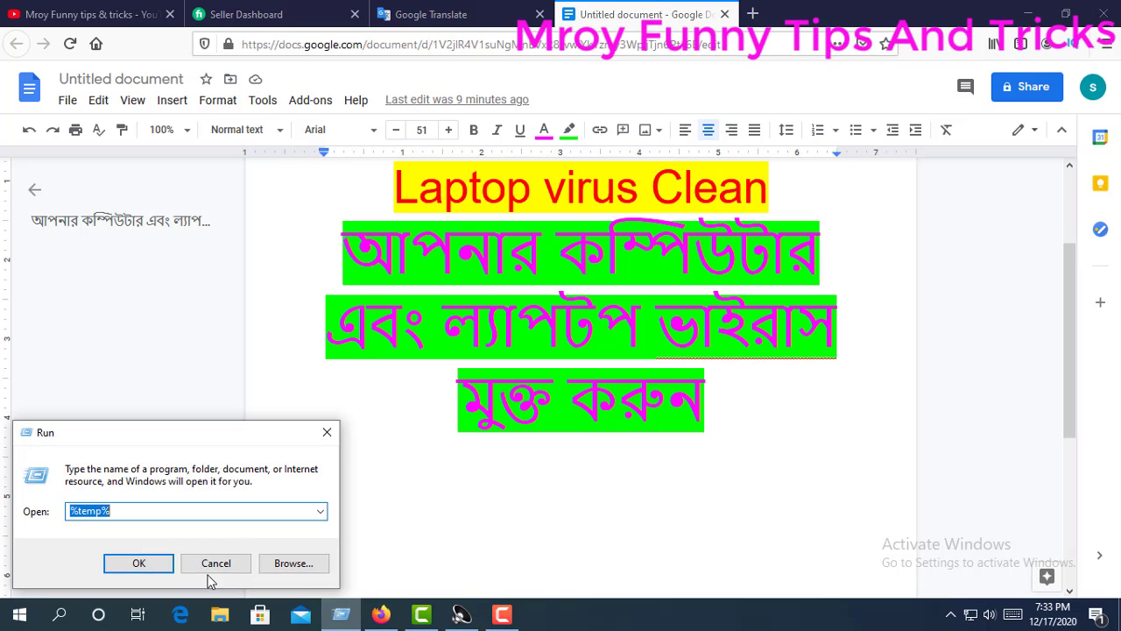
{"action": "left_click", "coordinate": [319, 514]}
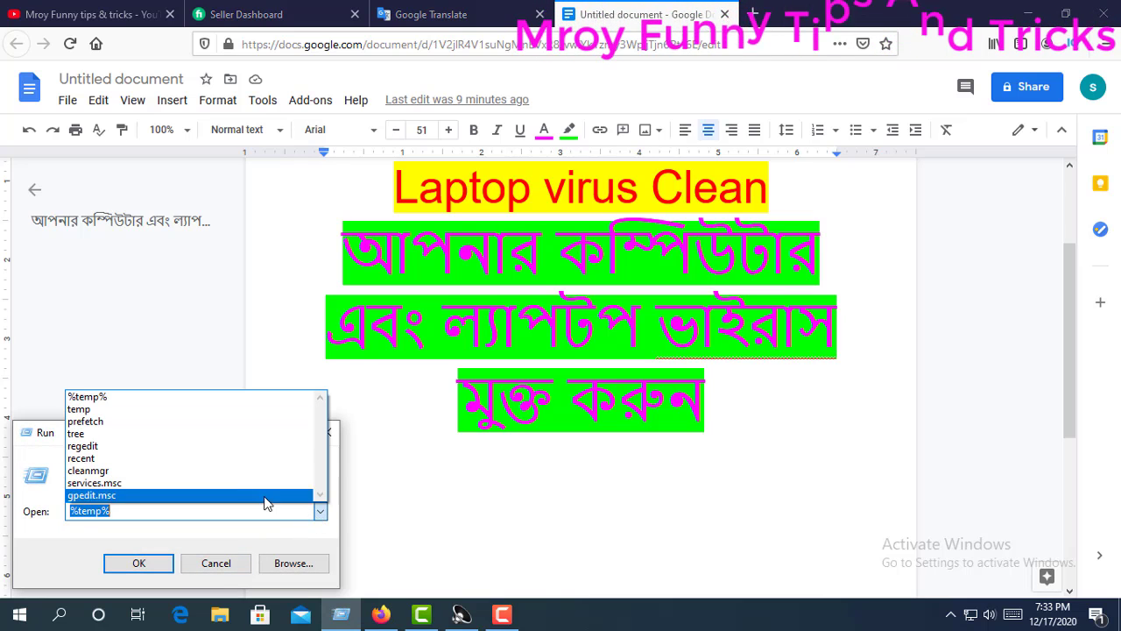
{"action": "left_click", "coordinate": [153, 455]}
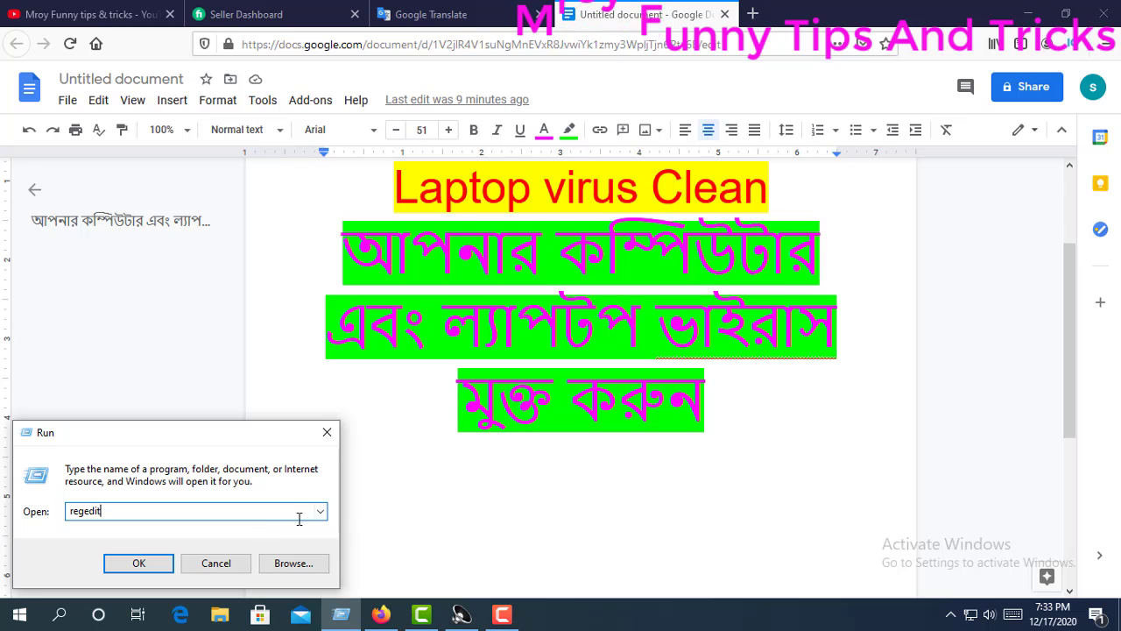
{"action": "left_click", "coordinate": [140, 562]}
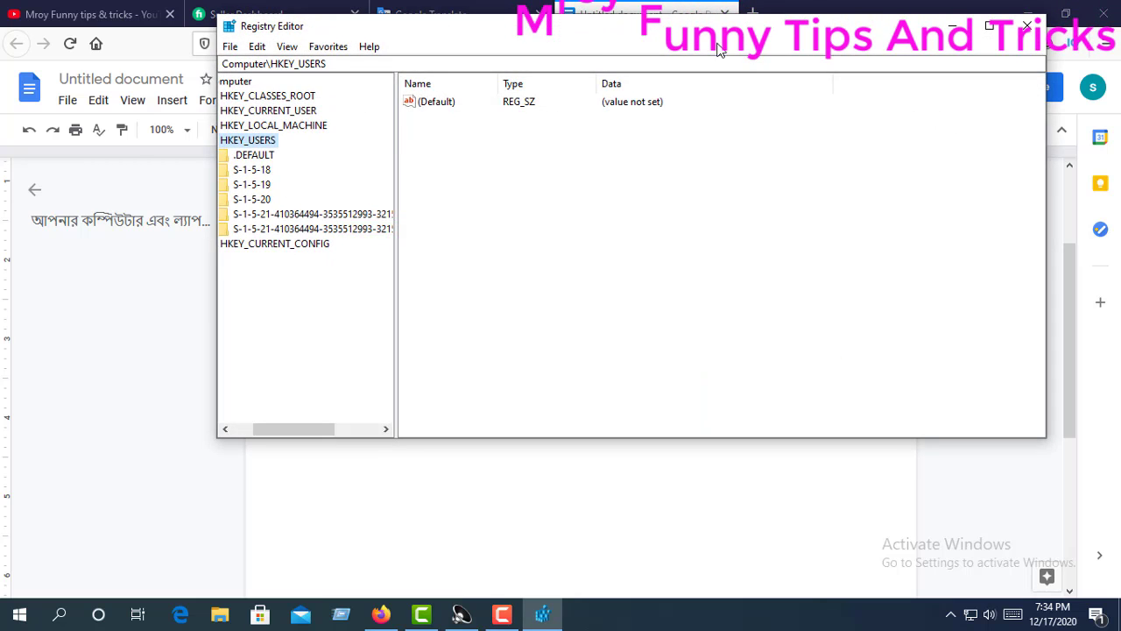
{"action": "left_click", "coordinate": [1030, 32]}
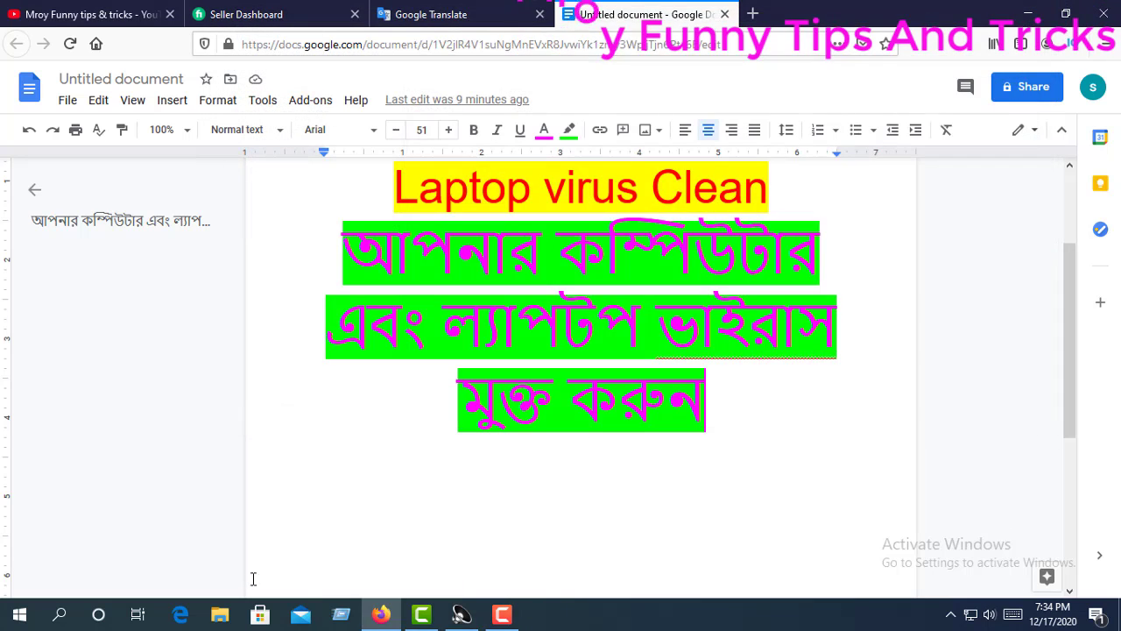
Step: Open the Recent folder by running the earlier recent command from the Run history
{"action": "left_click", "coordinate": [342, 615]}
{"action": "left_click", "coordinate": [321, 512]}
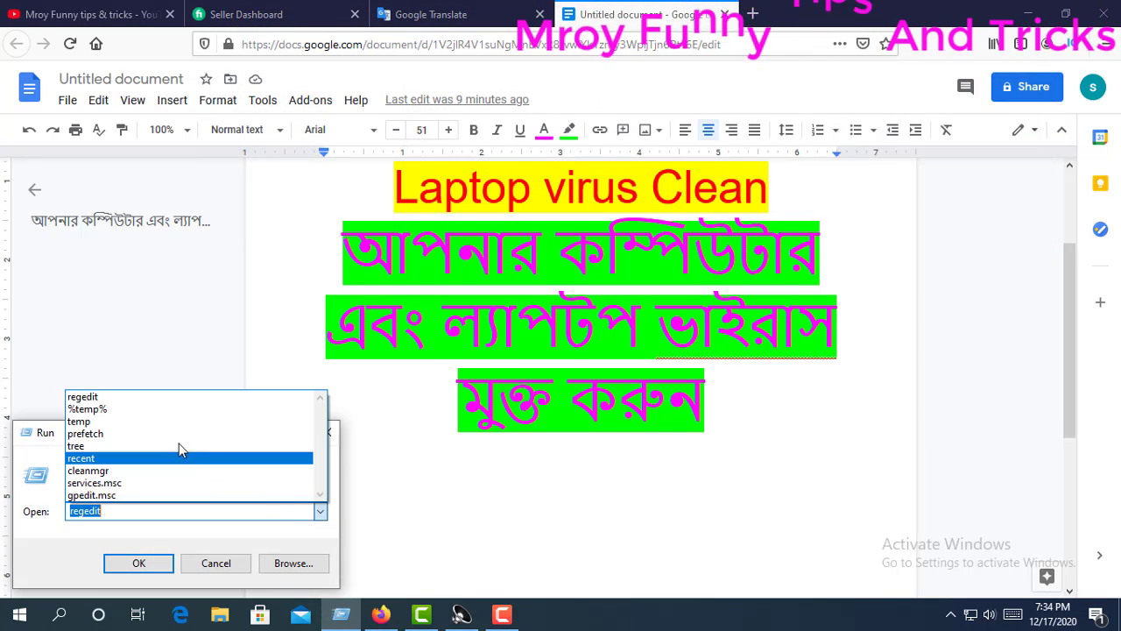
{"action": "left_click", "coordinate": [172, 465]}
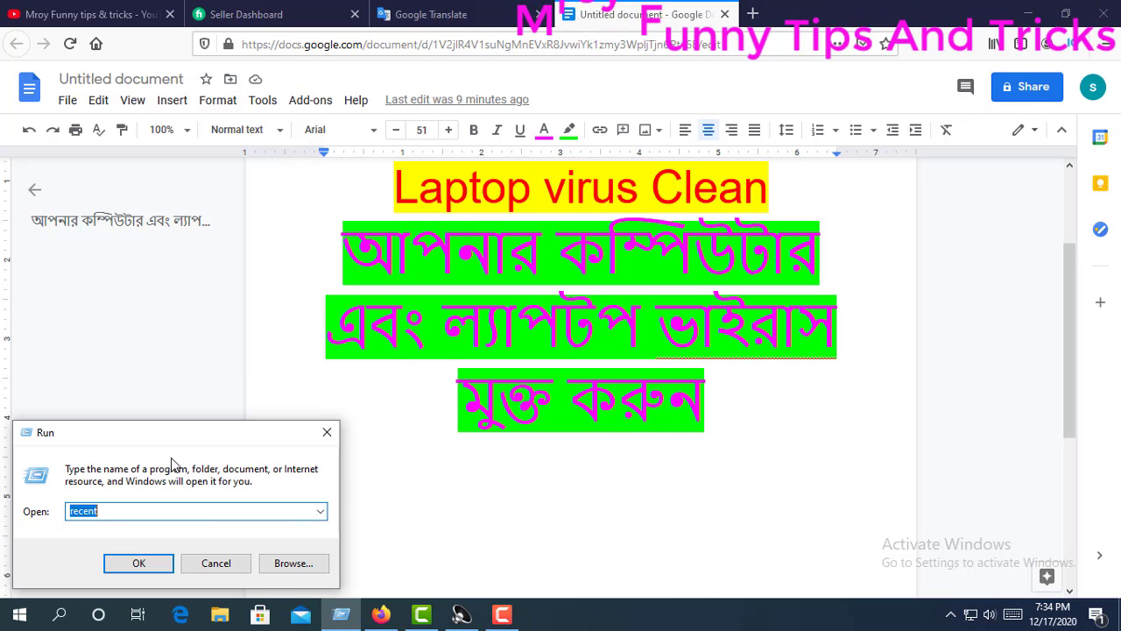
{"action": "left_click", "coordinate": [138, 564]}
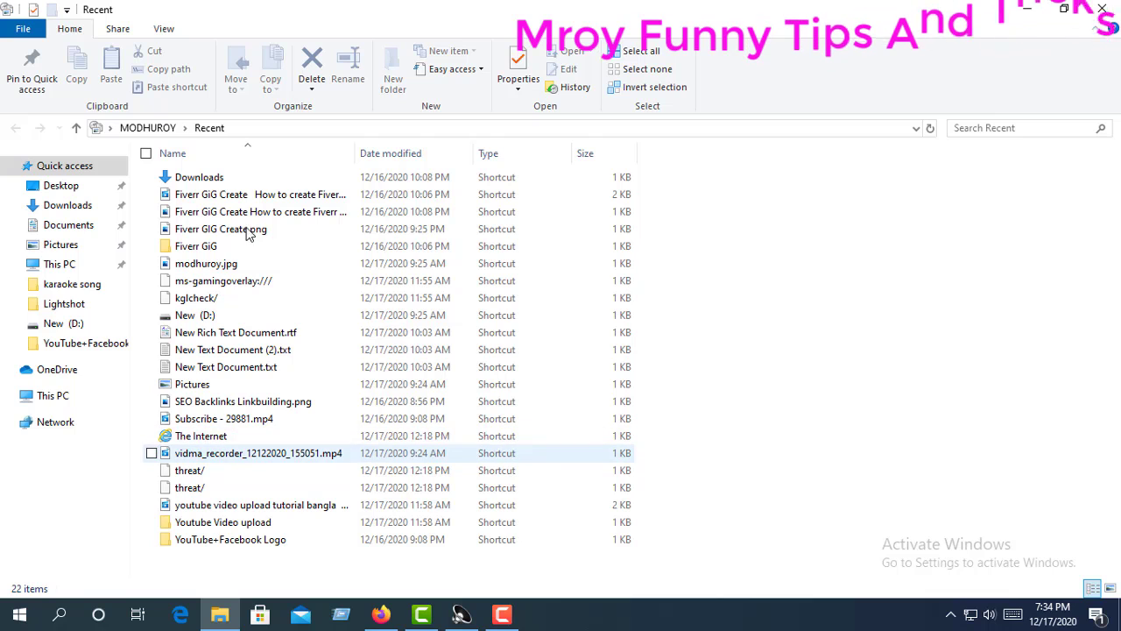
Step: Delete all shortcuts in the Recent folder and close its window
{"action": "left_click", "coordinate": [145, 153]}
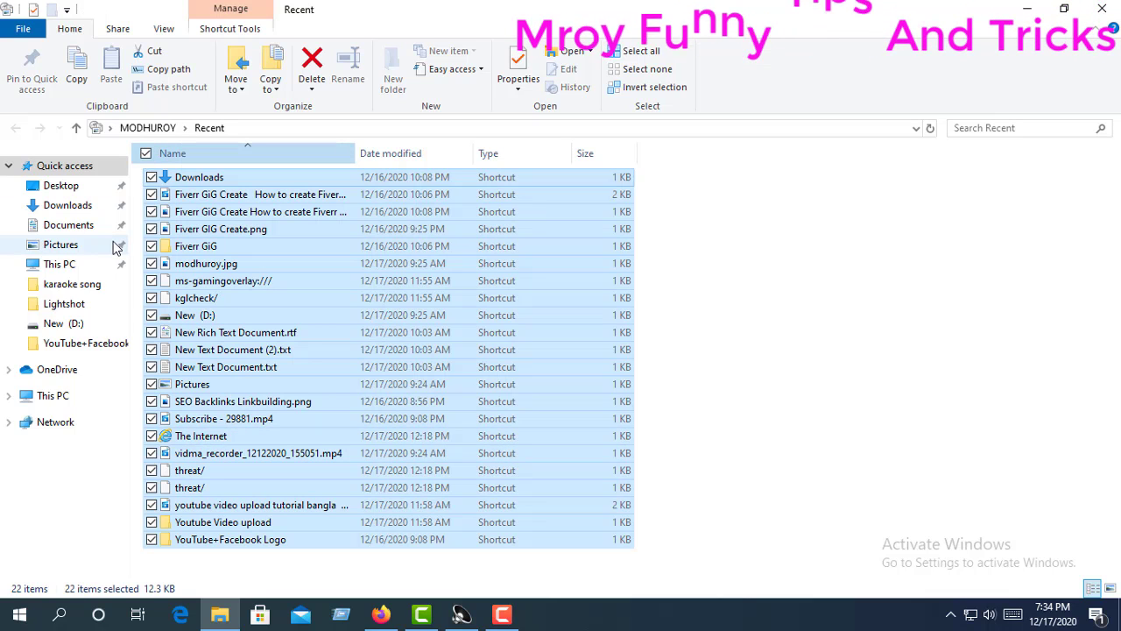
{"action": "key", "text": "Delete"}
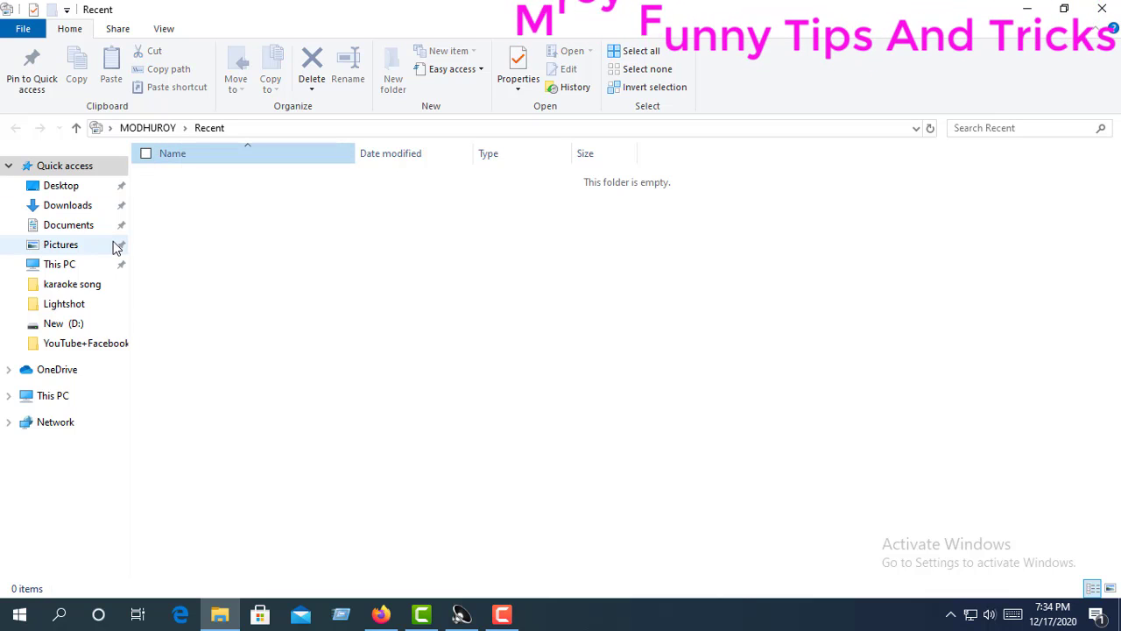
{"action": "left_click", "coordinate": [1102, 9]}
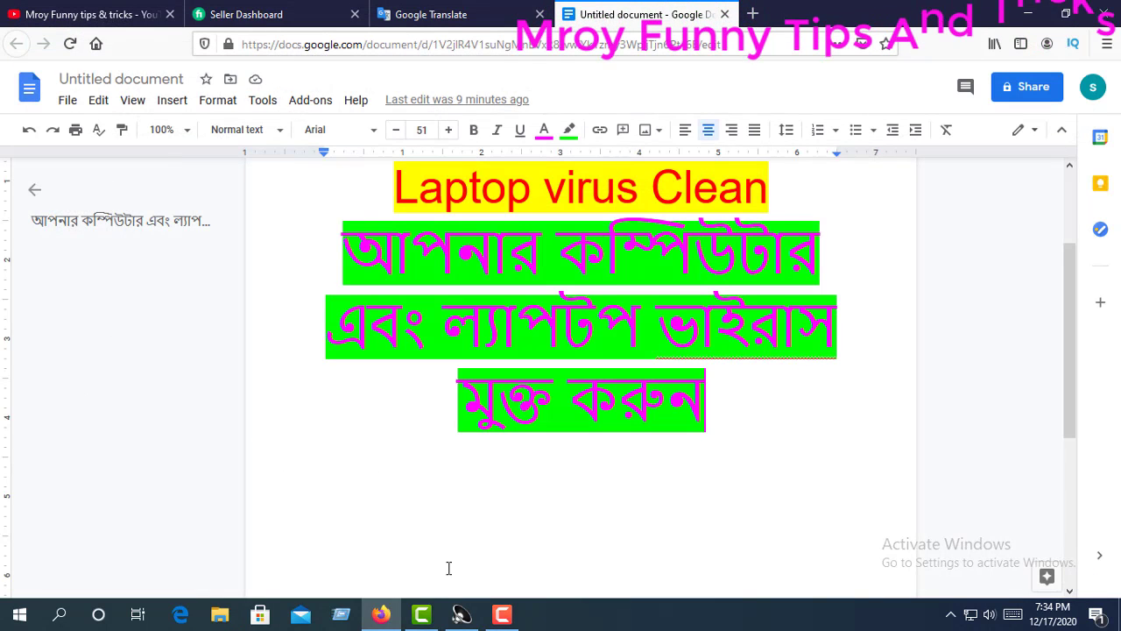
Step: Start Disk Cleanup by running the earlier cleanmgr command from the Run history, and choose drive C: for cleaning
{"action": "left_click", "coordinate": [344, 616]}
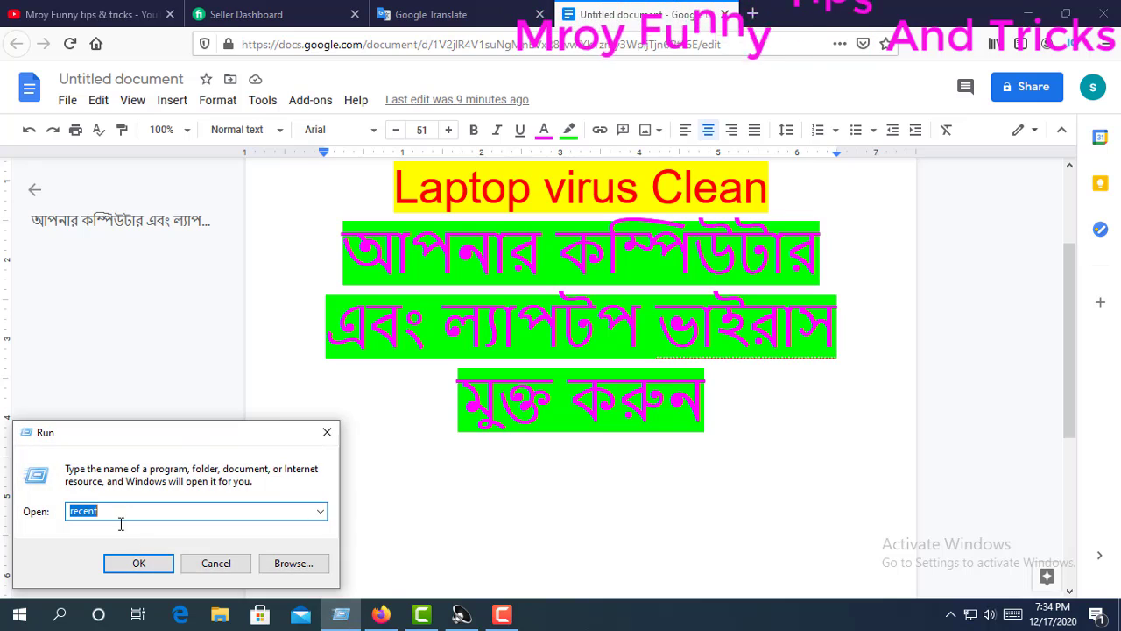
{"action": "left_click", "coordinate": [320, 512]}
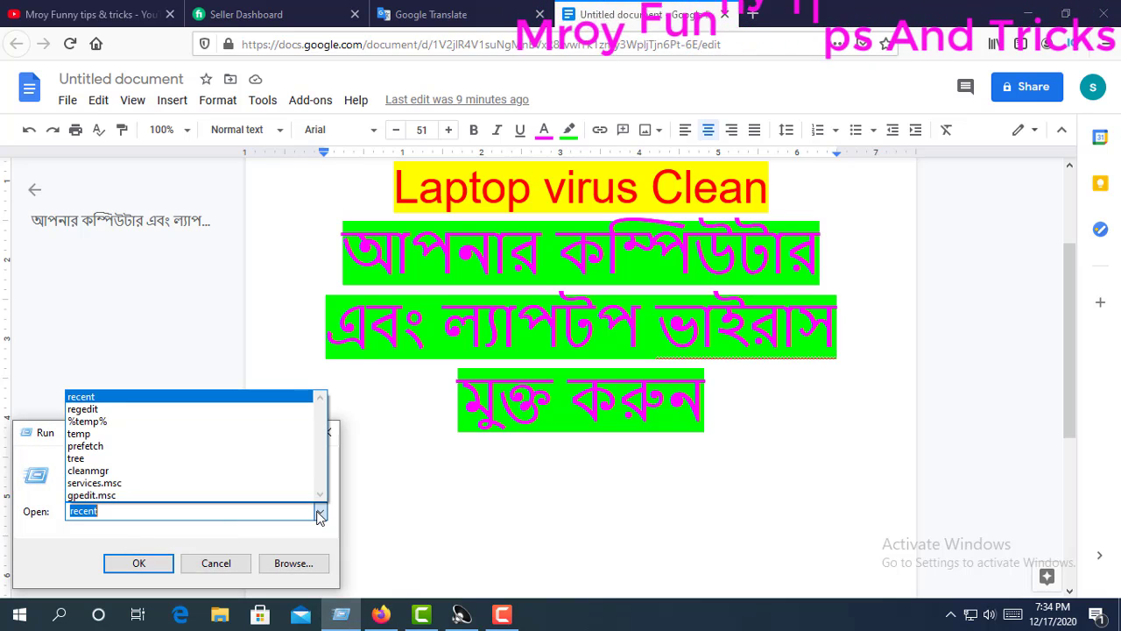
{"action": "left_click", "coordinate": [226, 472]}
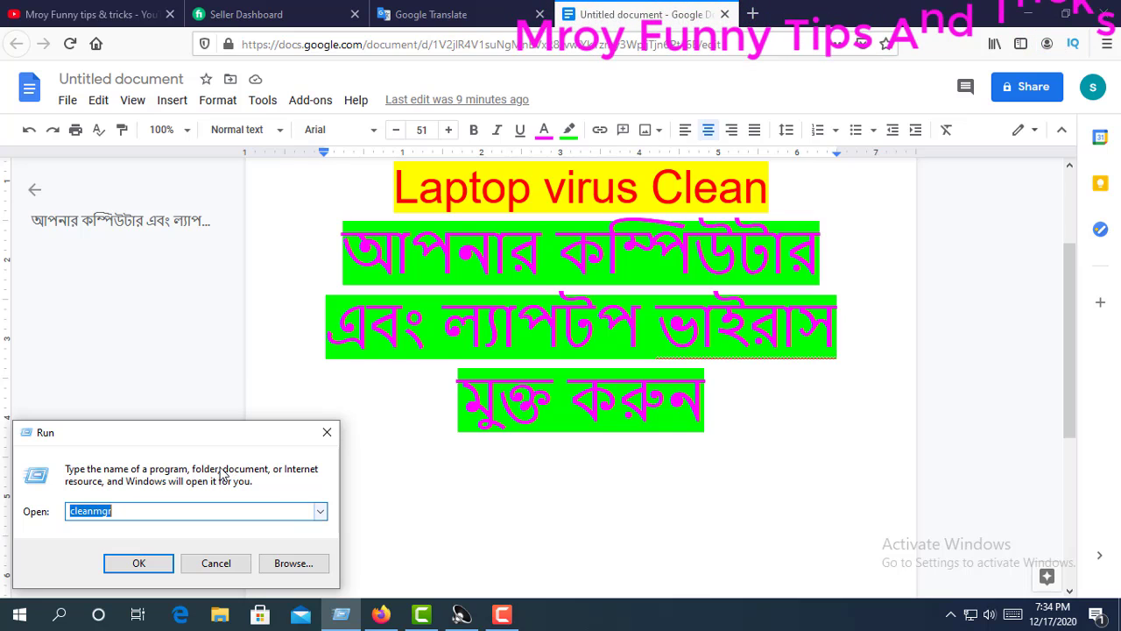
{"action": "left_click", "coordinate": [138, 563]}
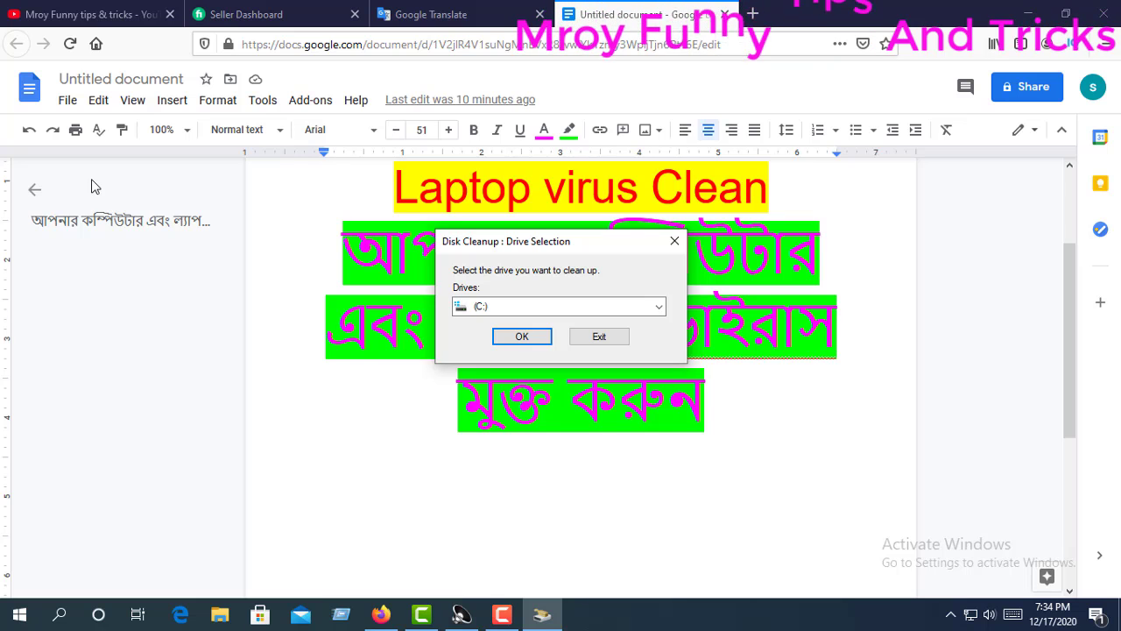
{"action": "left_click", "coordinate": [525, 338]}
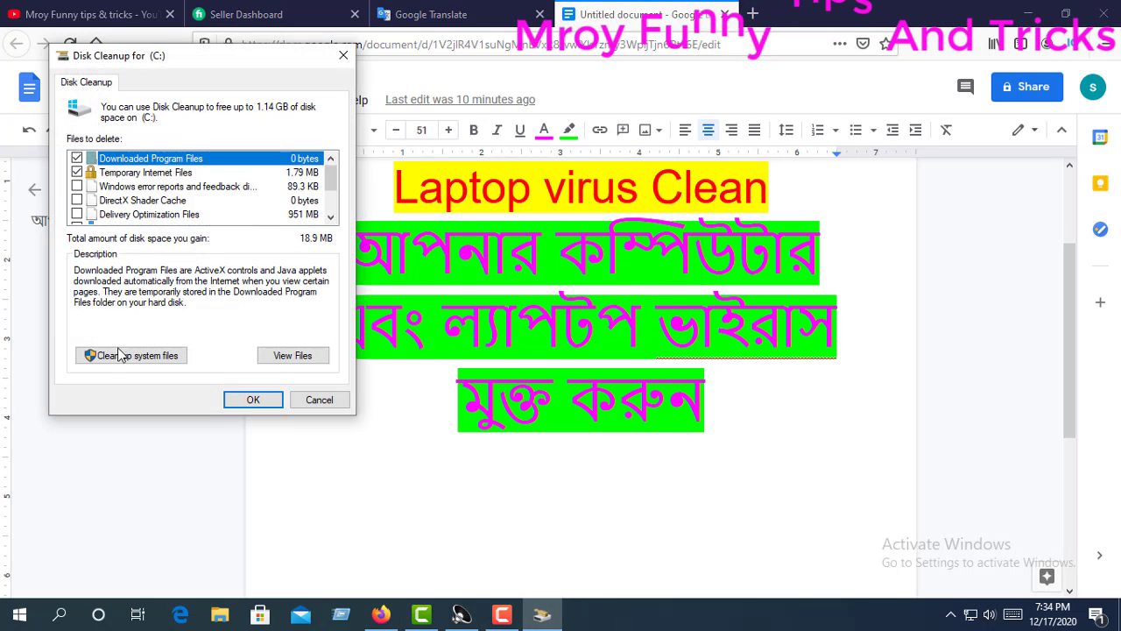
Step: Mark all the unselected file categories for deletion, including Windows error reports, Delivery Optimization Files, Downloads and Recycle Bin
{"action": "scroll", "coordinate": [80, 180], "scroll_direction": "down", "scroll_amount": 2}
{"action": "scroll", "coordinate": [81, 181], "scroll_direction": "up", "scroll_amount": 2}
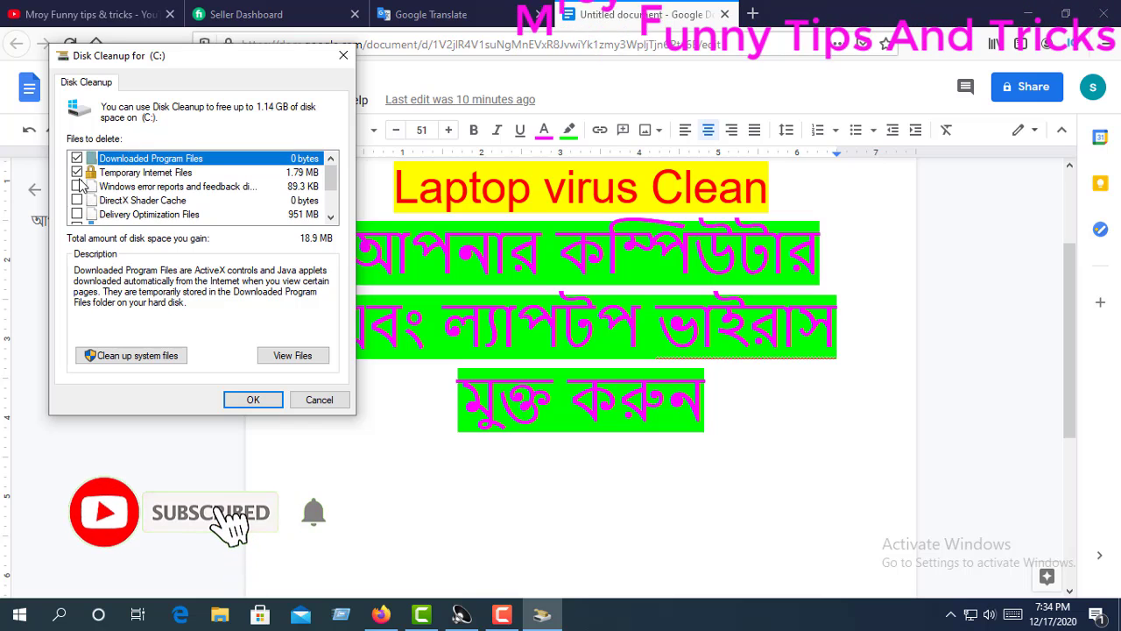
{"action": "left_click", "coordinate": [78, 185]}
{"action": "left_click", "coordinate": [77, 199]}
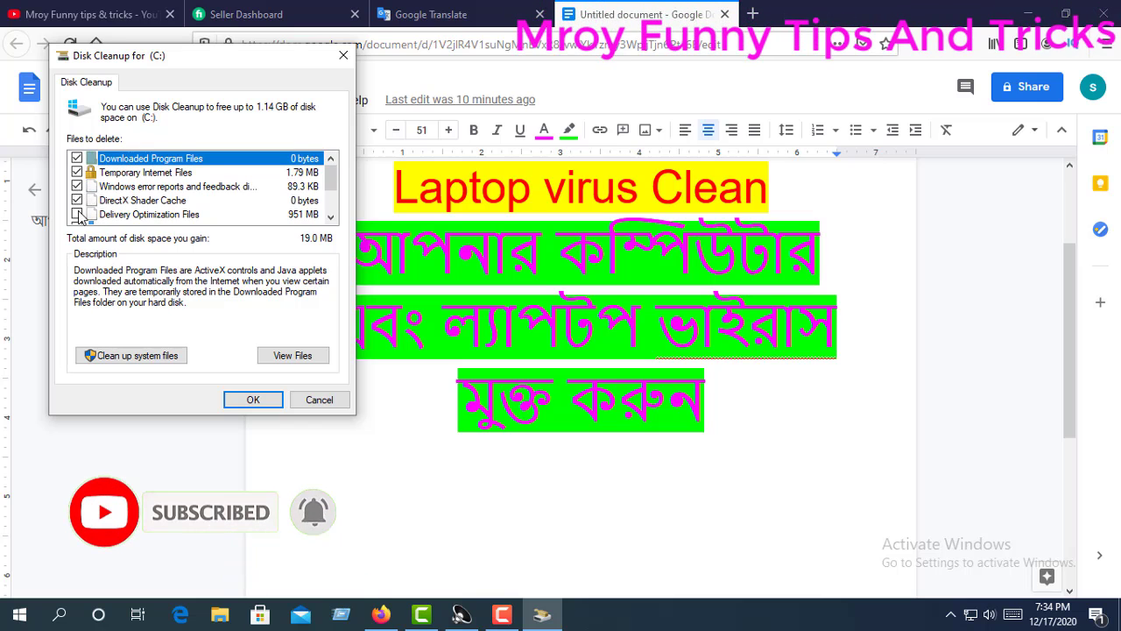
{"action": "scroll", "coordinate": [107, 204], "scroll_direction": "down", "scroll_amount": 1}
{"action": "left_click", "coordinate": [77, 200]}
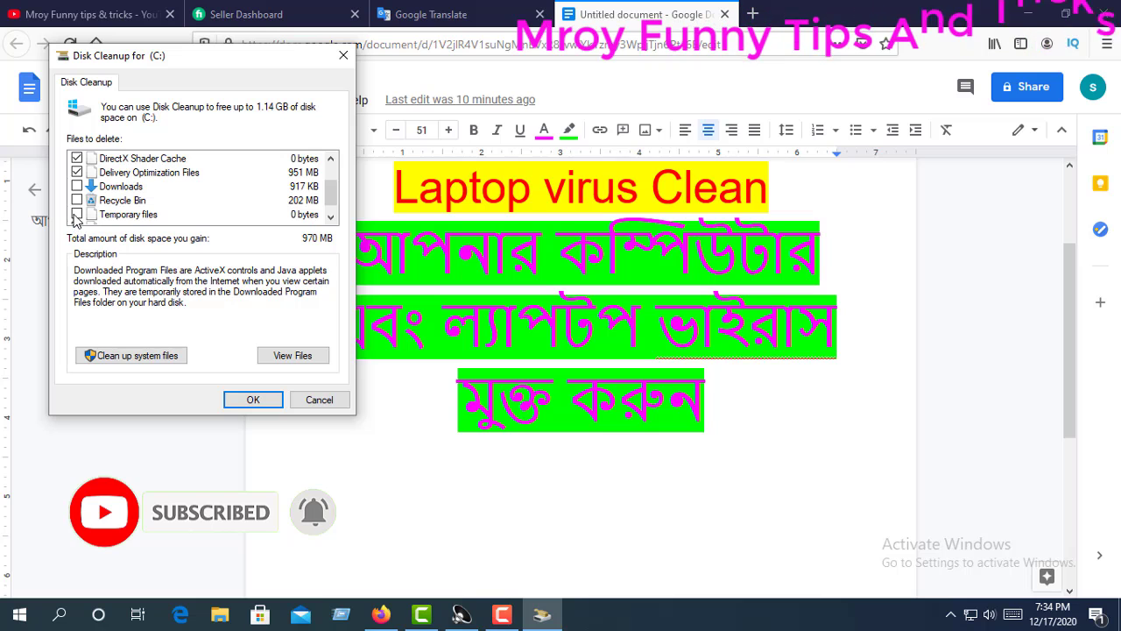
{"action": "scroll", "coordinate": [78, 199], "scroll_direction": "down", "scroll_amount": 1}
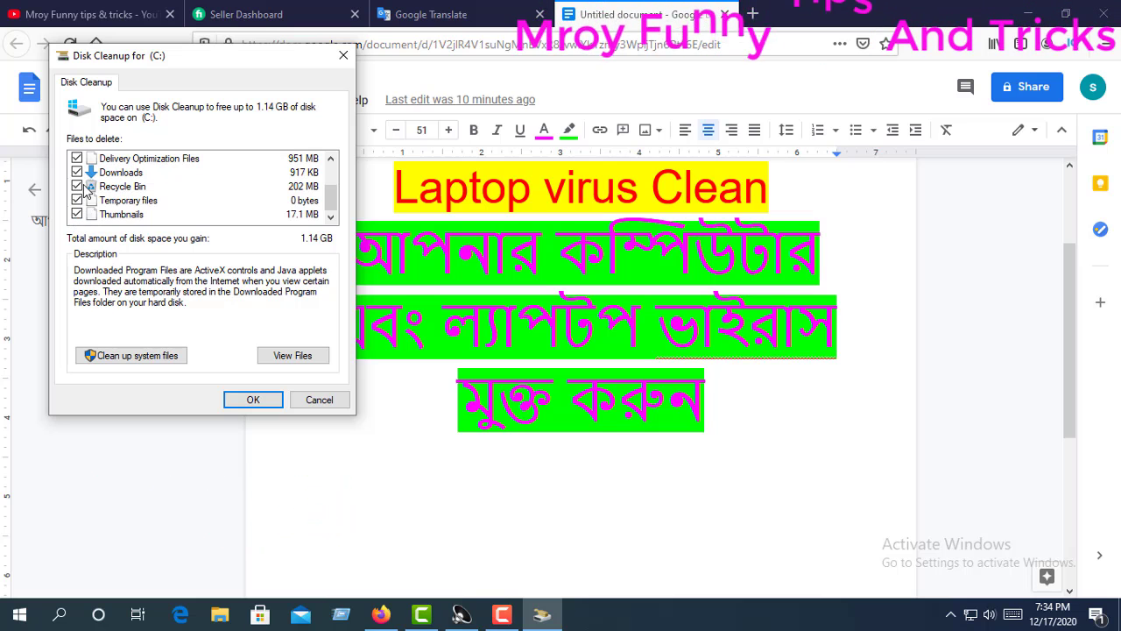
{"action": "scroll", "coordinate": [77, 207], "scroll_direction": "up", "scroll_amount": 3}
{"action": "scroll", "coordinate": [79, 197], "scroll_direction": "up", "scroll_amount": 1}
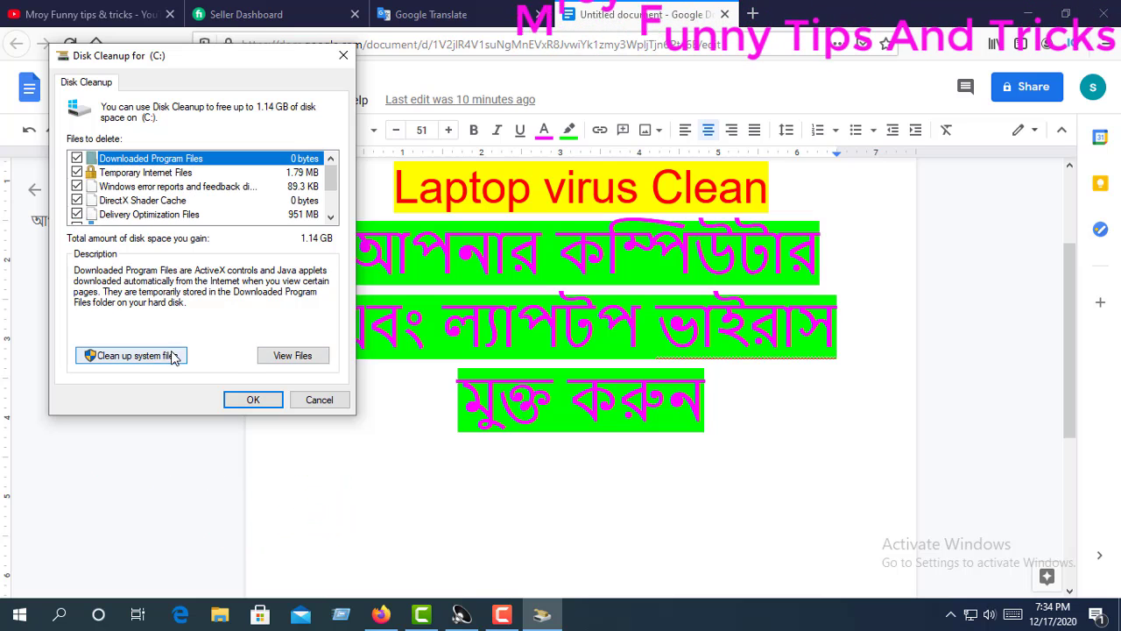
Step: Start the cleanup of system files and choose drive C: for it
{"action": "left_click", "coordinate": [107, 358]}
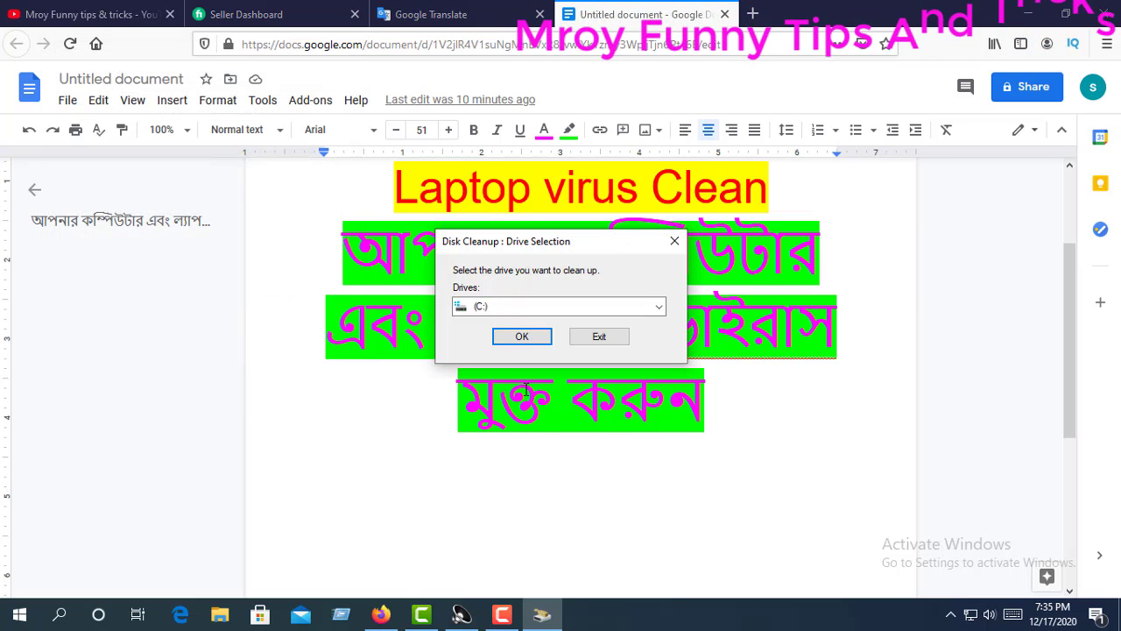
{"action": "left_click", "coordinate": [518, 337]}
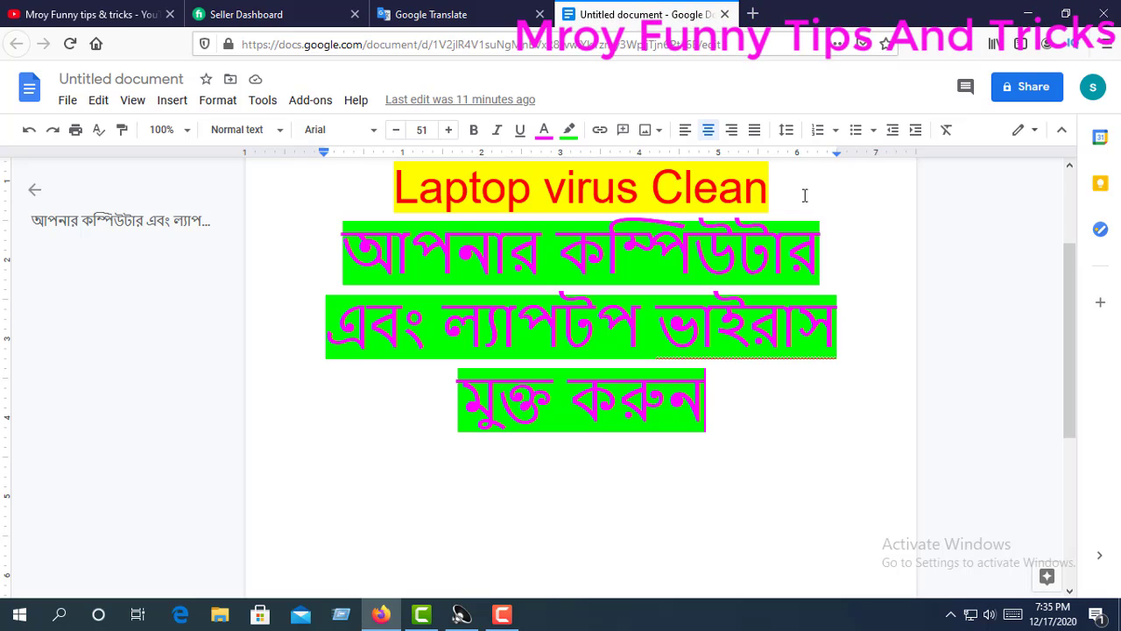
{"action": "left_click", "coordinate": [275, 13]}
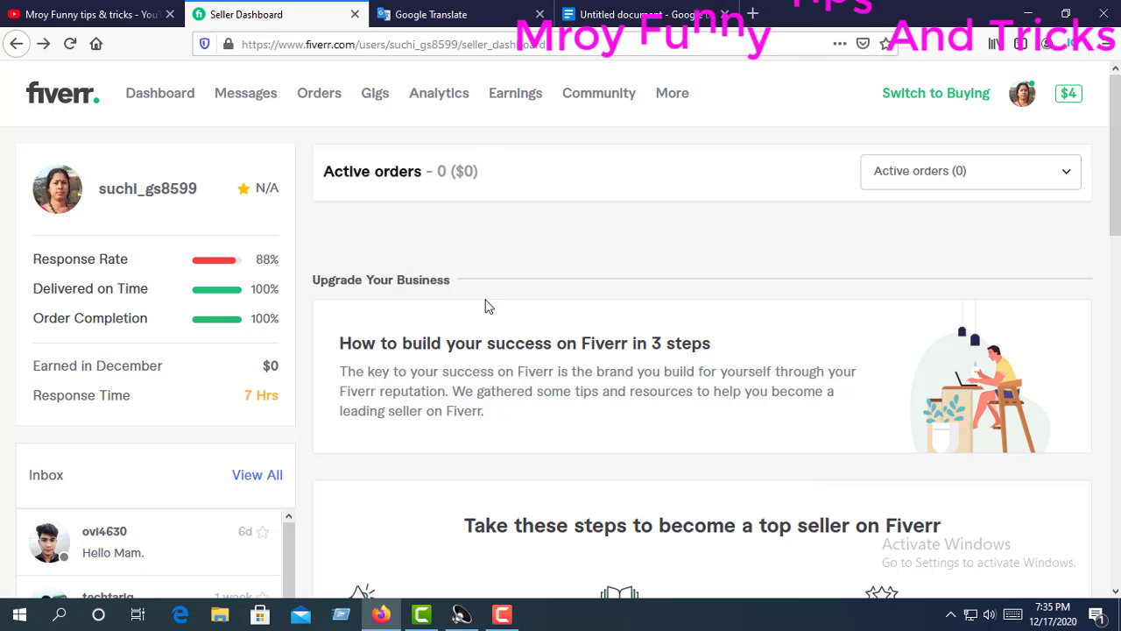
{"action": "scroll", "coordinate": [516, 230], "scroll_direction": "down", "scroll_amount": 5}
{"action": "scroll", "coordinate": [521, 225], "scroll_direction": "up", "scroll_amount": 5}
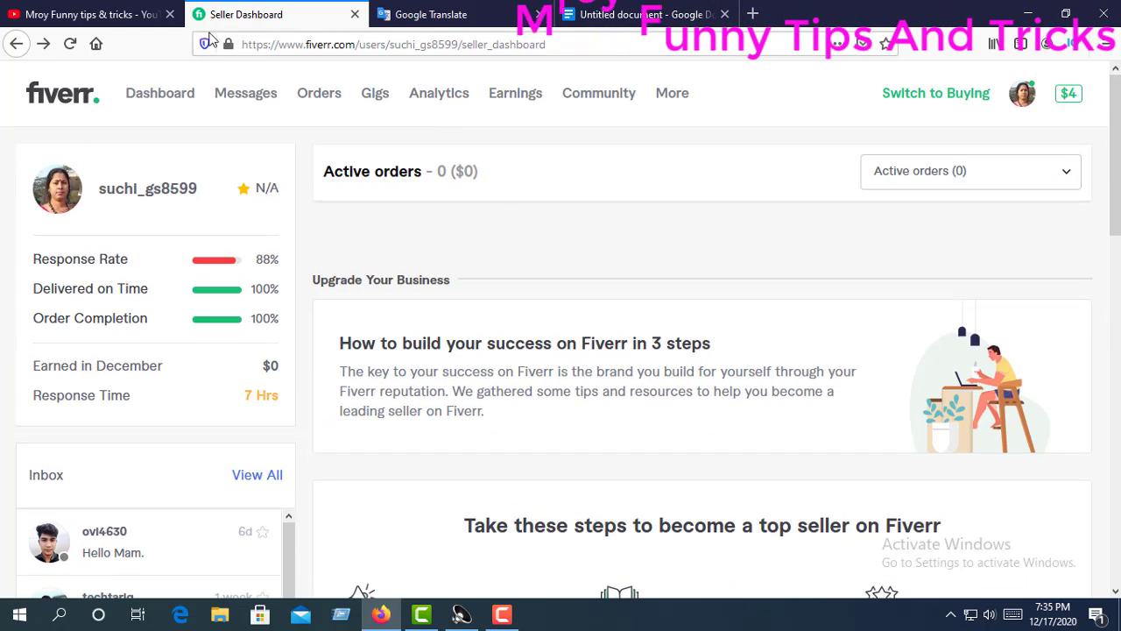
{"action": "left_click", "coordinate": [87, 13]}
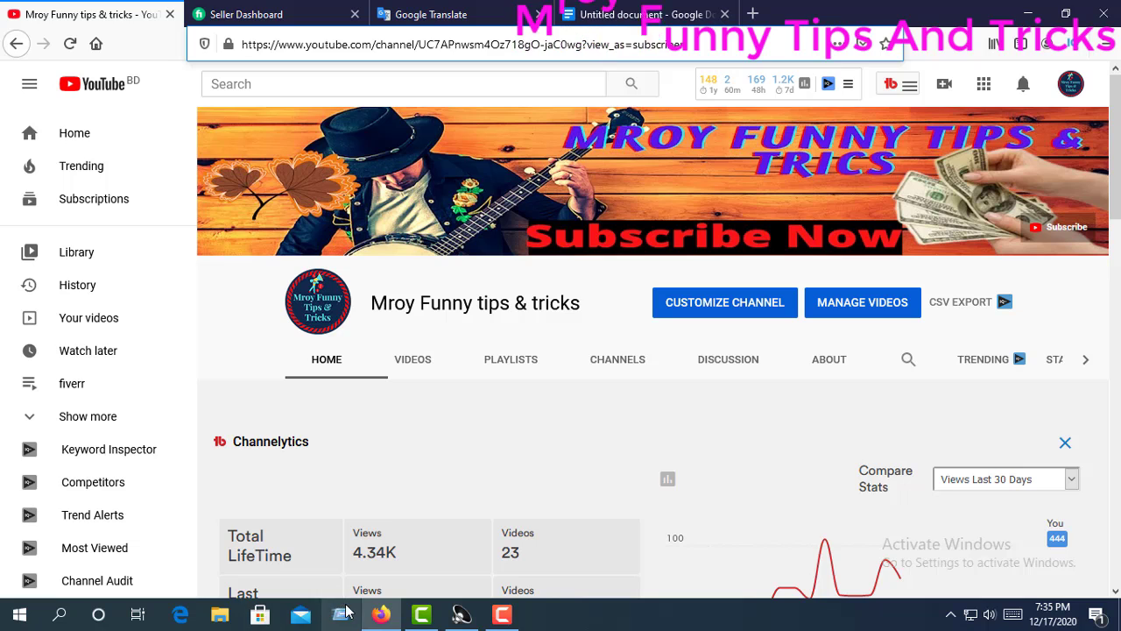
Step: Run the cleanmgr command again and permanently delete the preselected files on drive C:
{"action": "key", "text": "super+r"}
{"action": "left_click", "coordinate": [156, 563]}
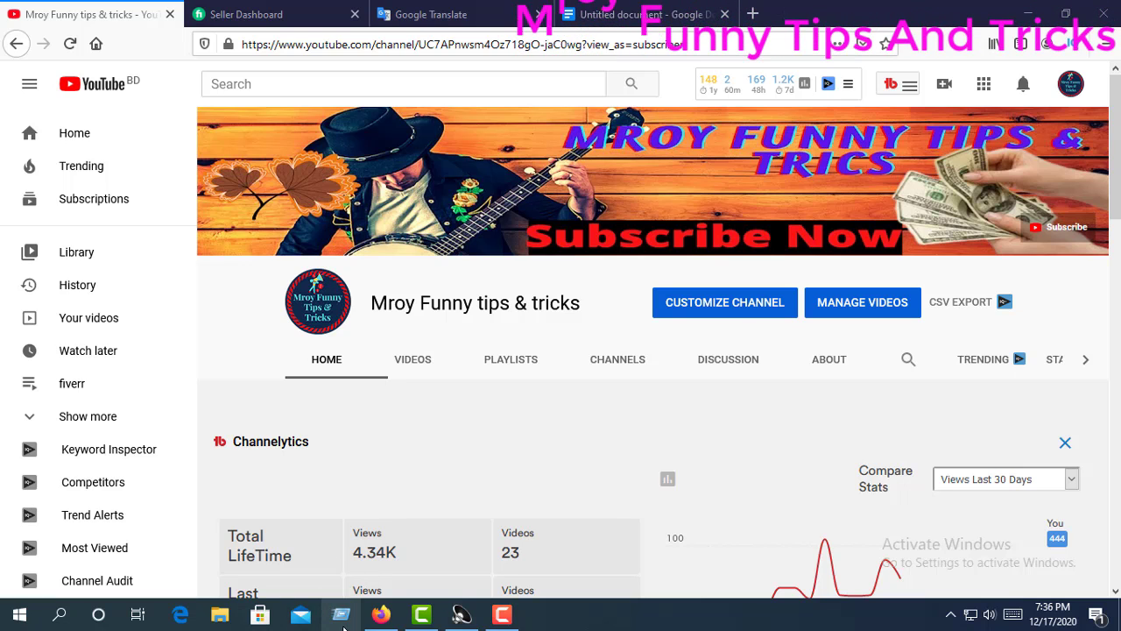
{"action": "key", "text": "super+r"}
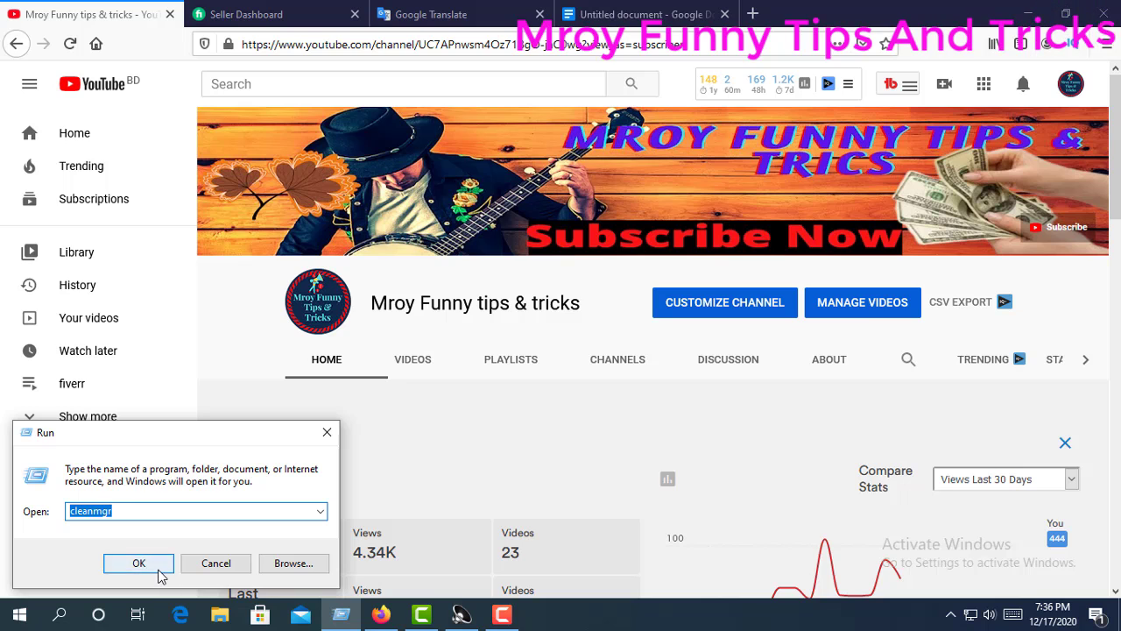
{"action": "left_click", "coordinate": [160, 572]}
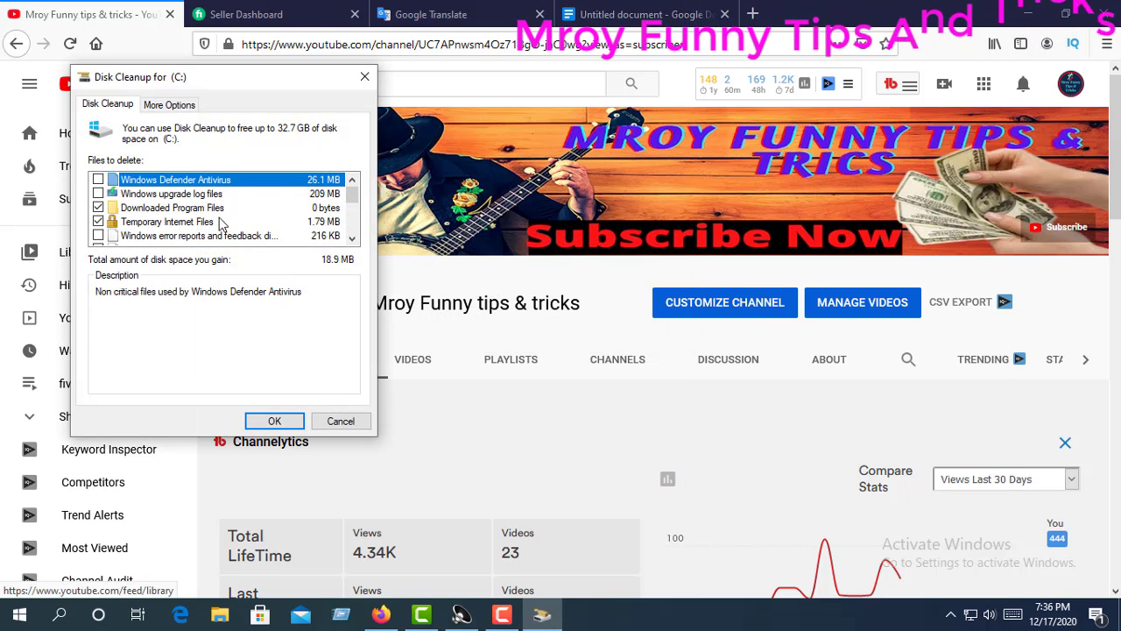
{"action": "left_click", "coordinate": [264, 422]}
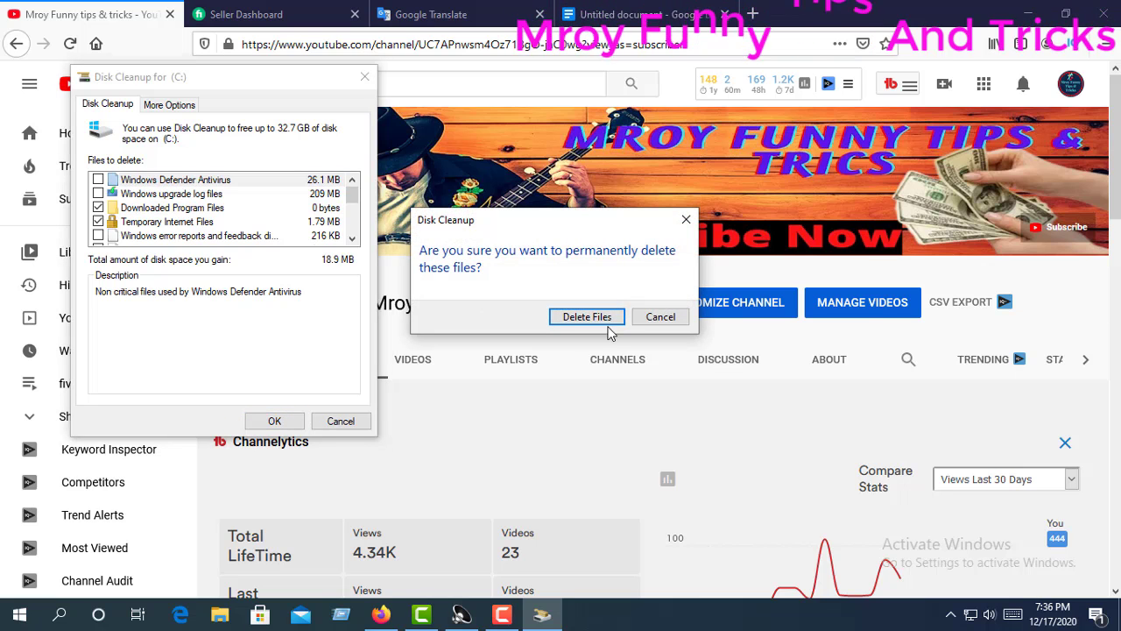
{"action": "key", "text": "Return"}
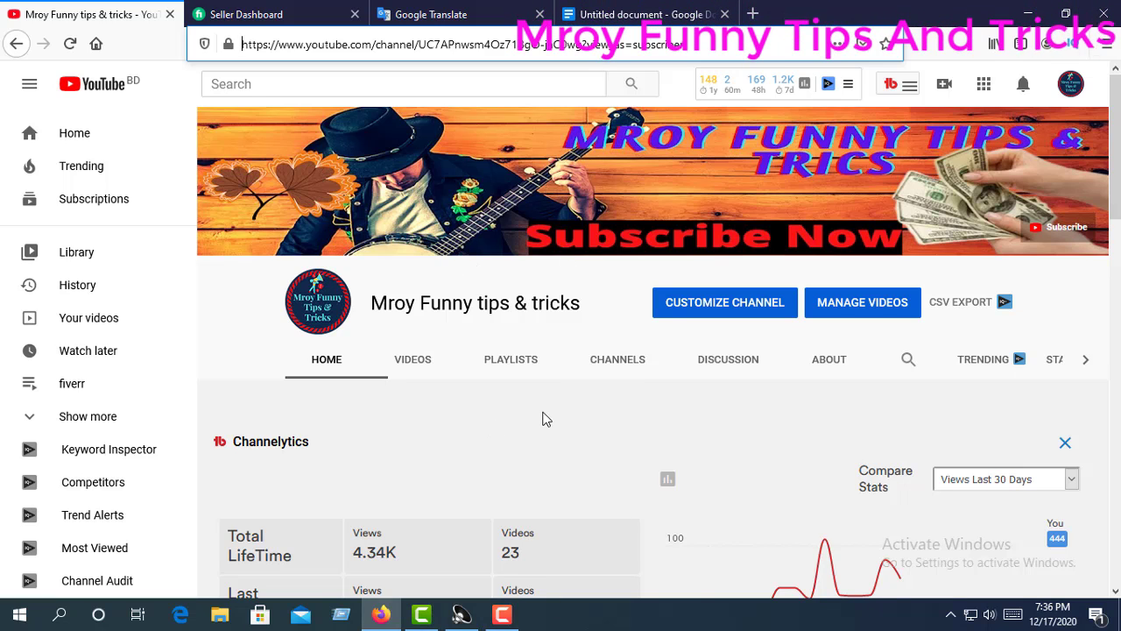
Step: Run the earlier tree command from the Run history, and run it a second time
{"action": "left_click", "coordinate": [340, 615]}
{"action": "left_click", "coordinate": [319, 511]}
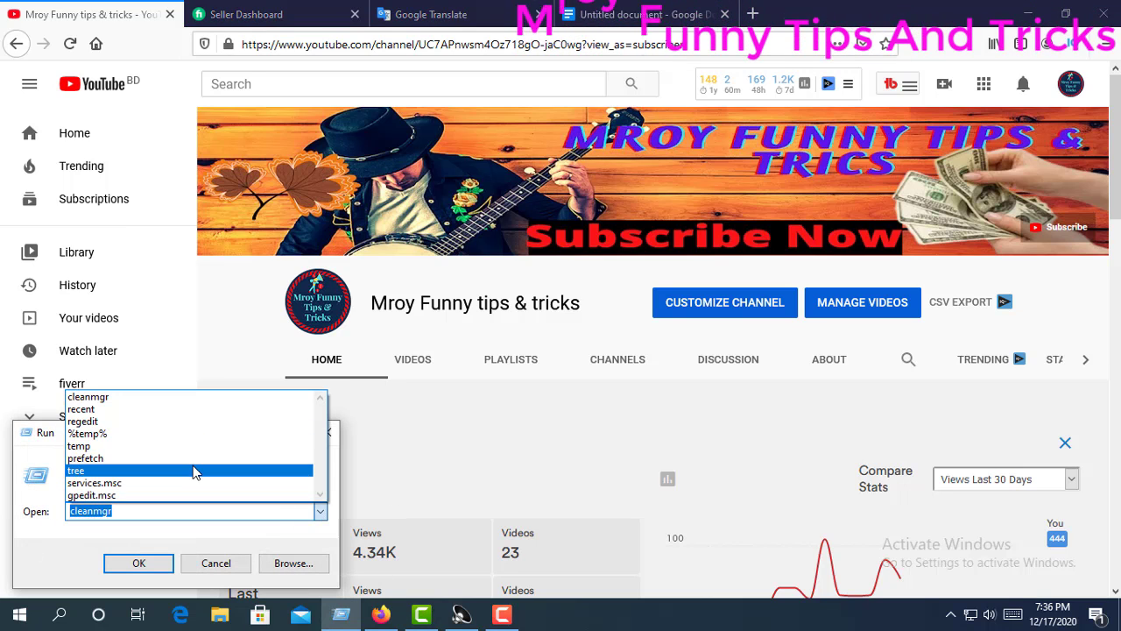
{"action": "left_click", "coordinate": [202, 470]}
{"action": "left_click", "coordinate": [151, 565]}
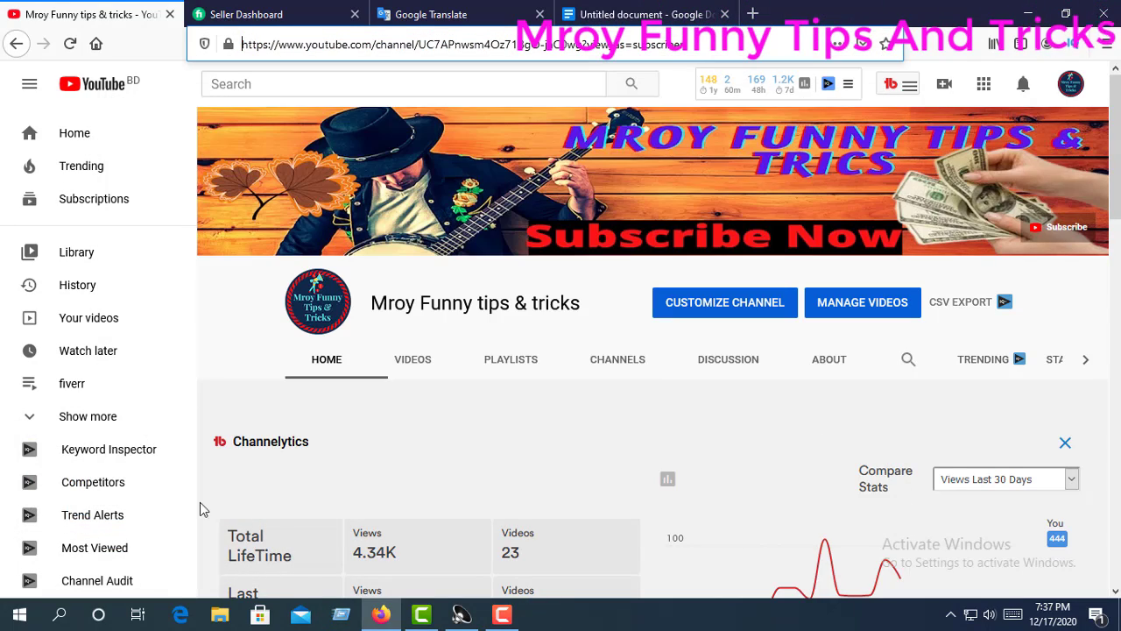
{"action": "key", "text": "super+r"}
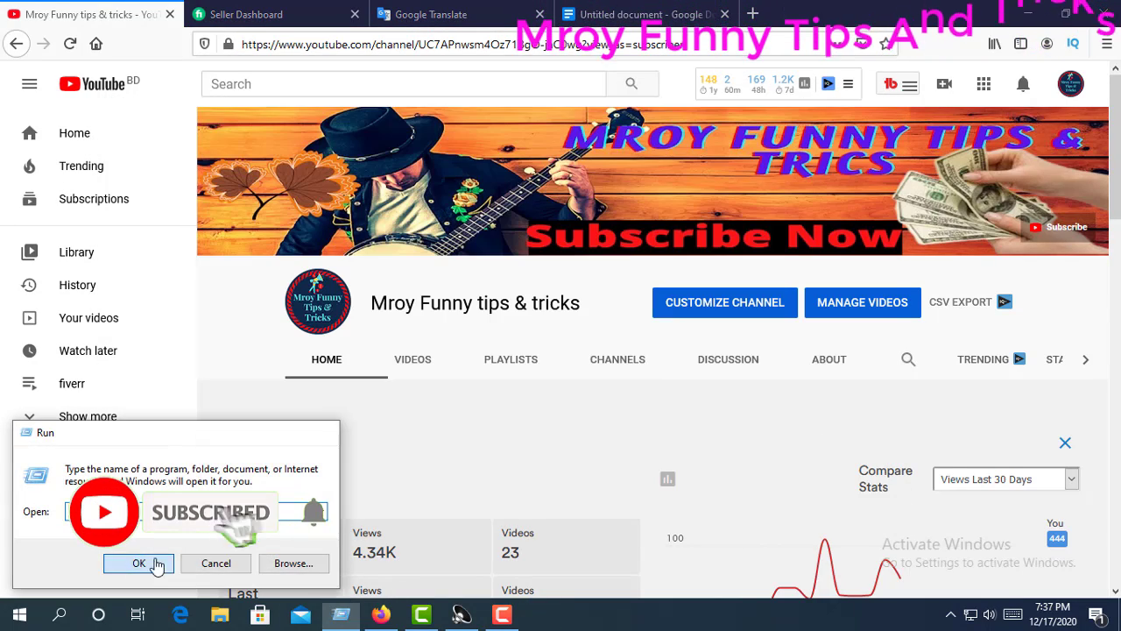
{"action": "left_click", "coordinate": [151, 564]}
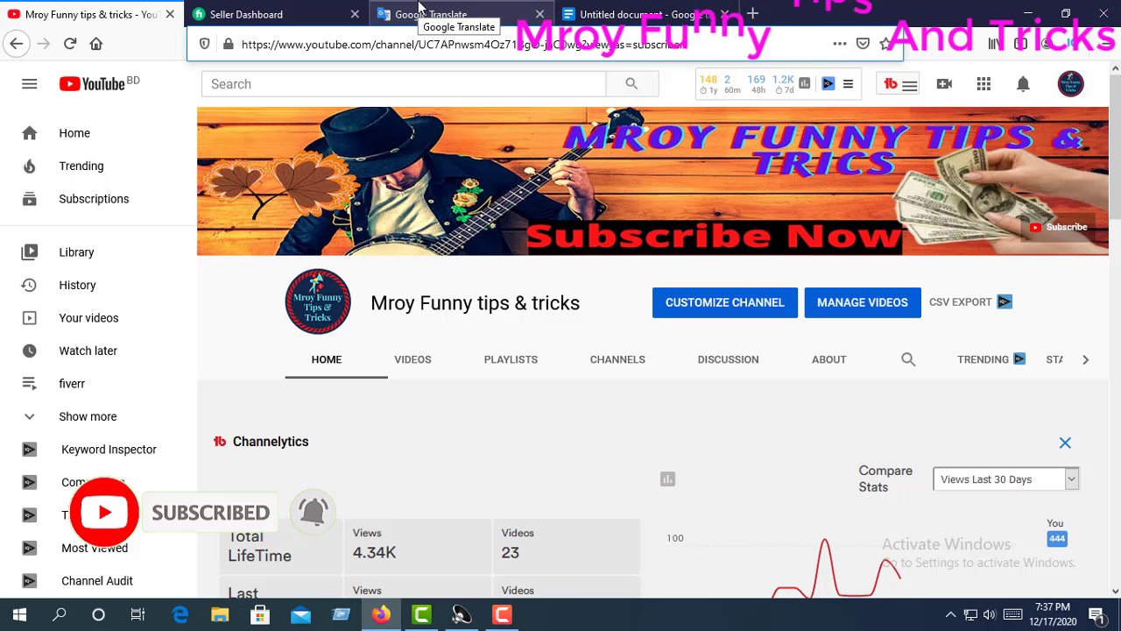
{"action": "left_click", "coordinate": [622, 14]}
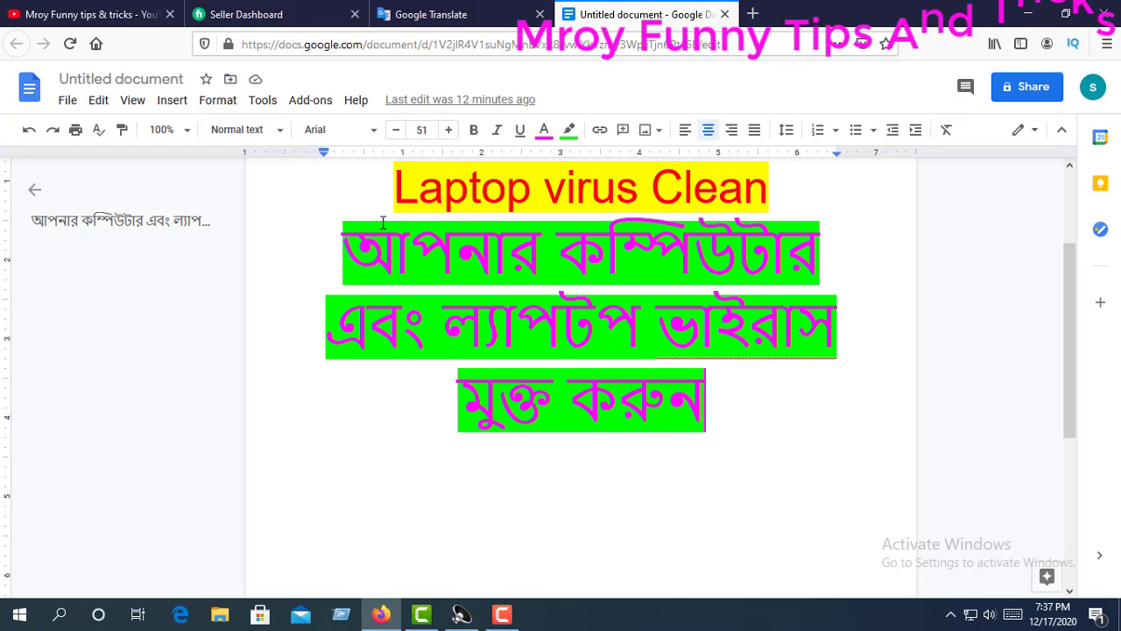
{"action": "scroll", "coordinate": [499, 254], "scroll_direction": "up", "scroll_amount": 1}
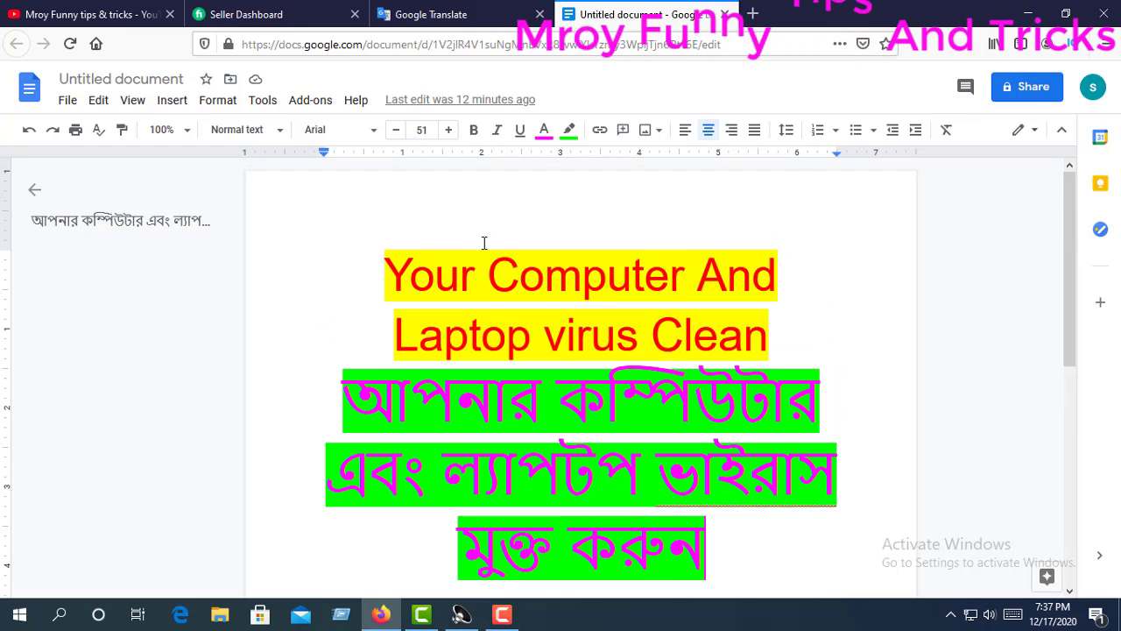
{"action": "scroll", "coordinate": [484, 243], "scroll_direction": "down", "scroll_amount": 1}
{"action": "scroll", "coordinate": [486, 247], "scroll_direction": "up", "scroll_amount": 1}
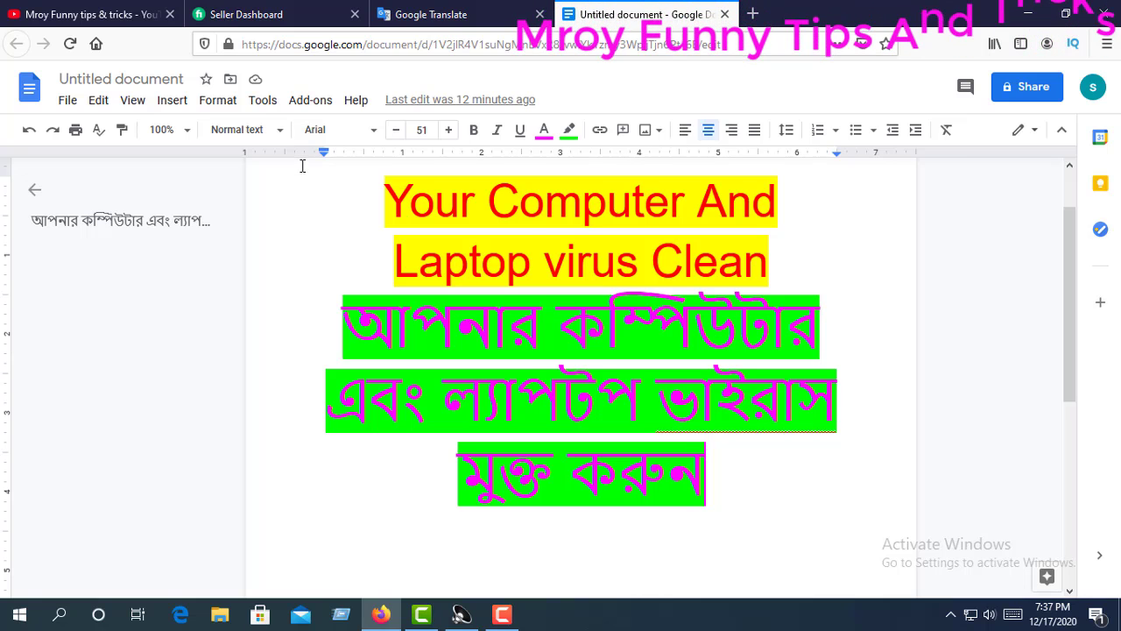
{"action": "mouse_move", "coordinate": [506, 616]}
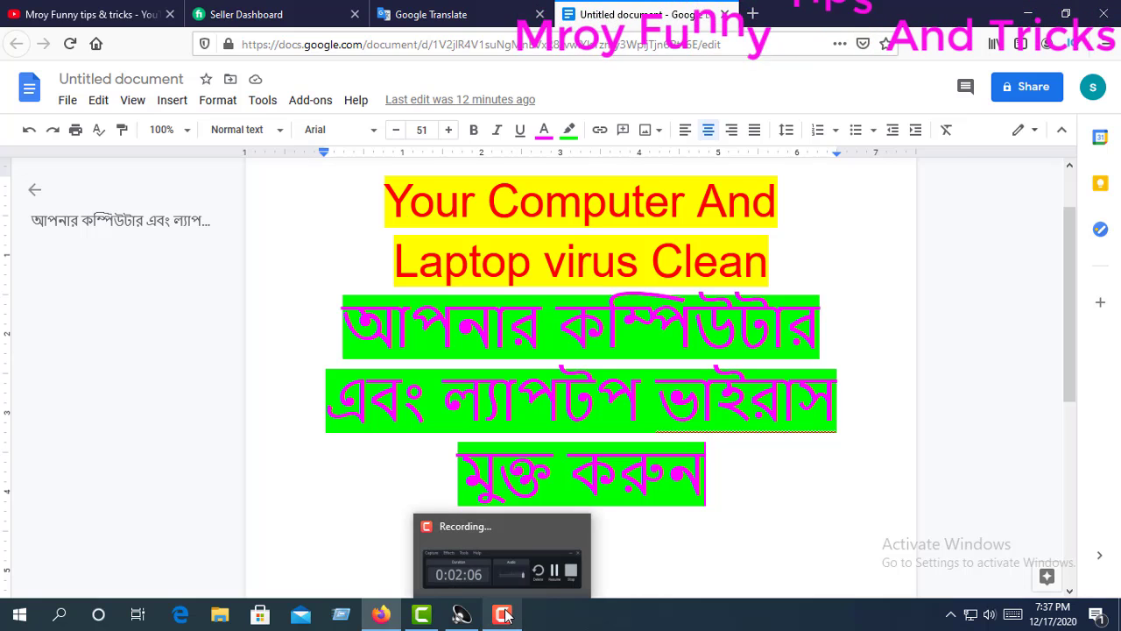